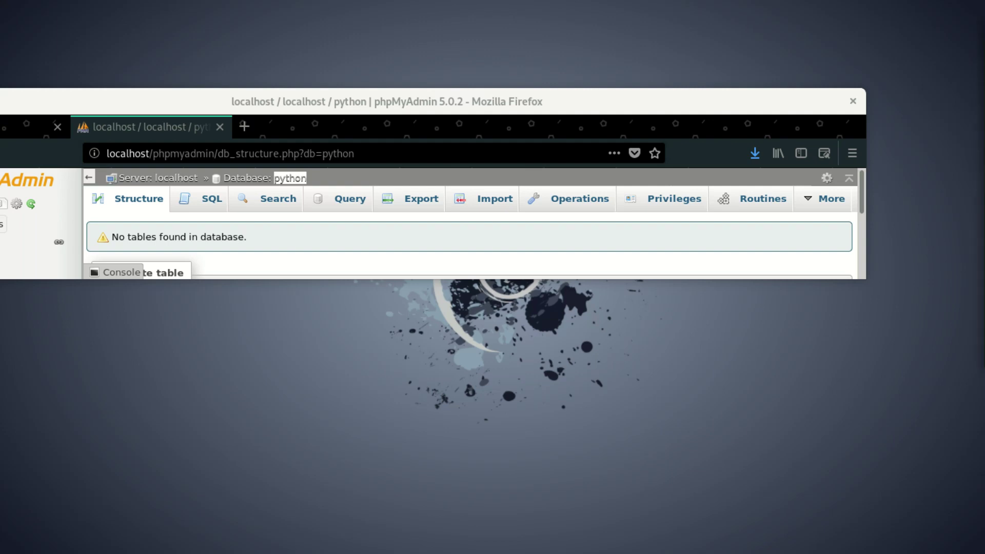
Step: Centre and maximize the terminal window and enlarge its text
drag(977, 116, 352, 54)
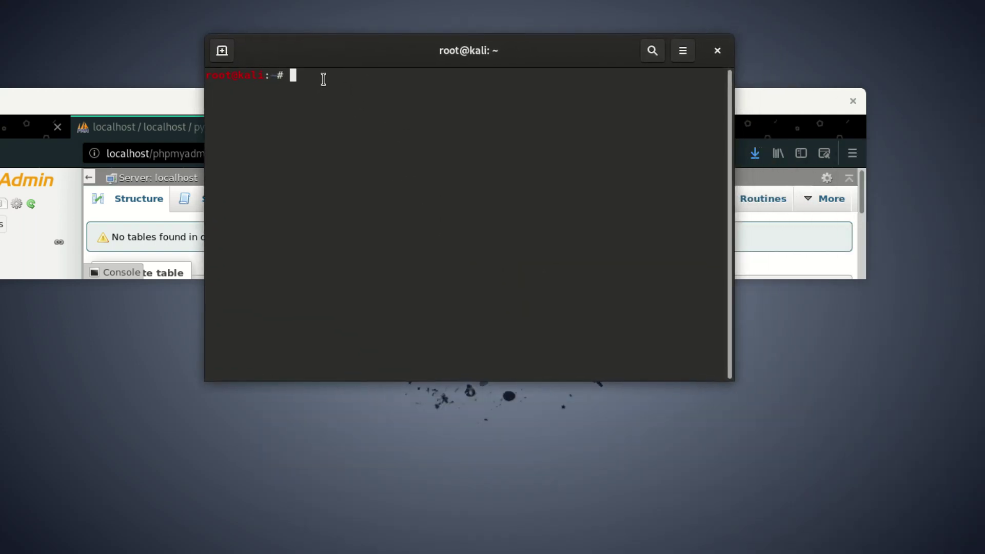
right_click(325, 80)
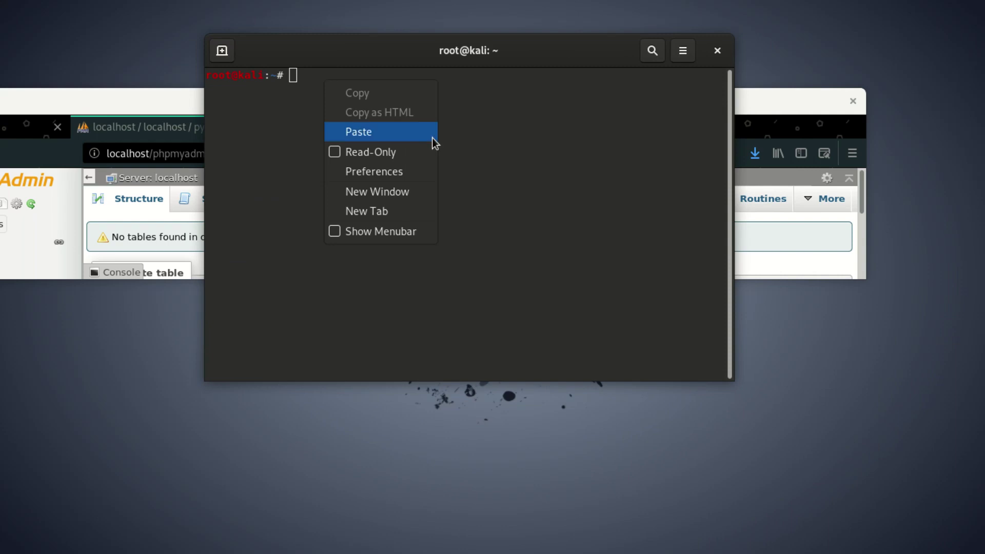
click(400, 132)
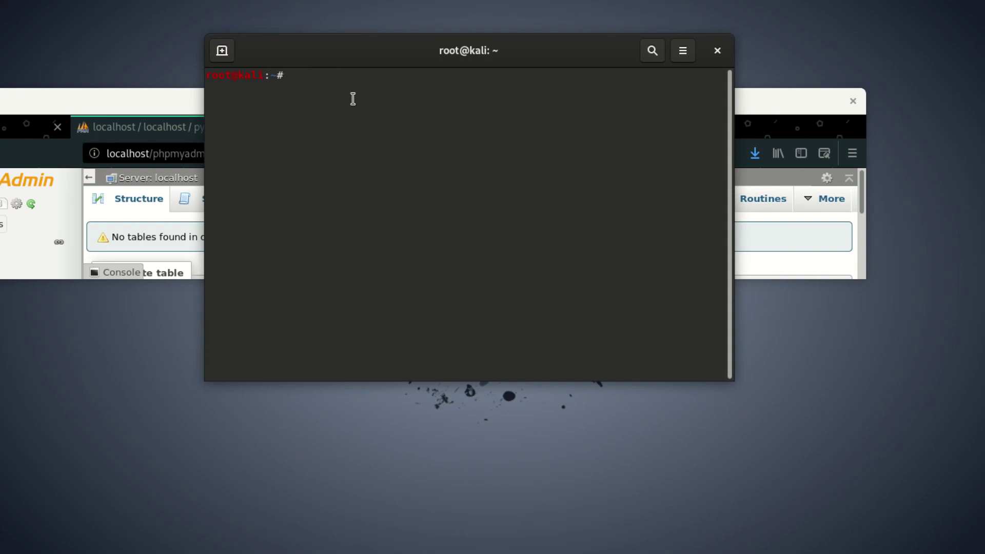
text(python)
double_click(318, 44)
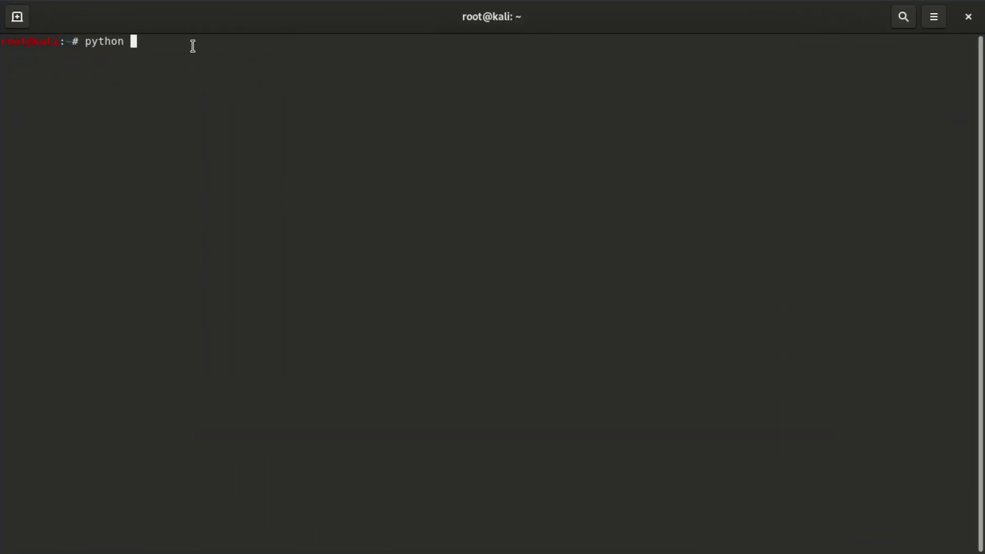
key(ctrl+shift+plus)
key(ctrl+shift+plus)
key(ctrl+shift+plus)
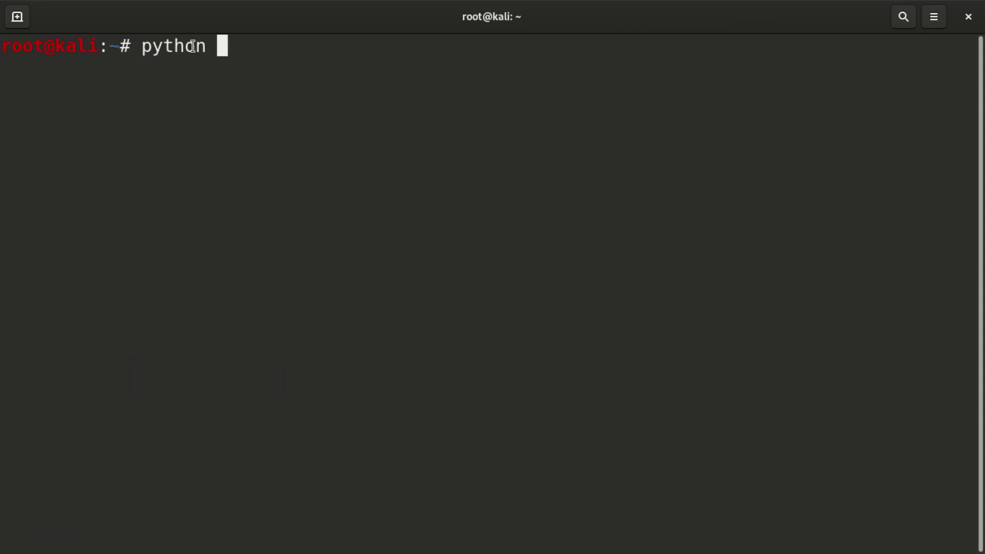
text(manage)
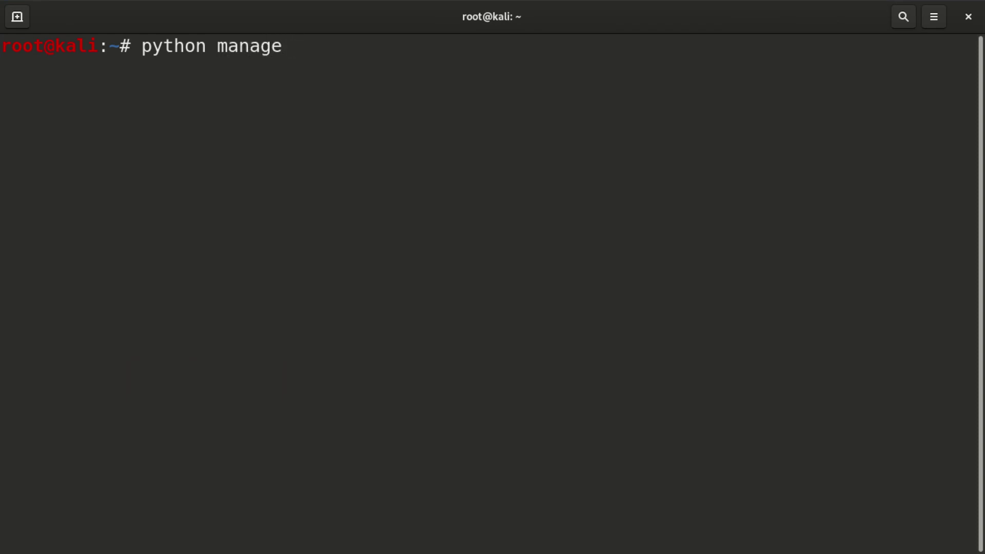
Step: Run 'python manage.py makemigrations' in the home folder, hitting the manage.py not-found error
text(.pu)
key(BackSpace)
text(y )
text(m)
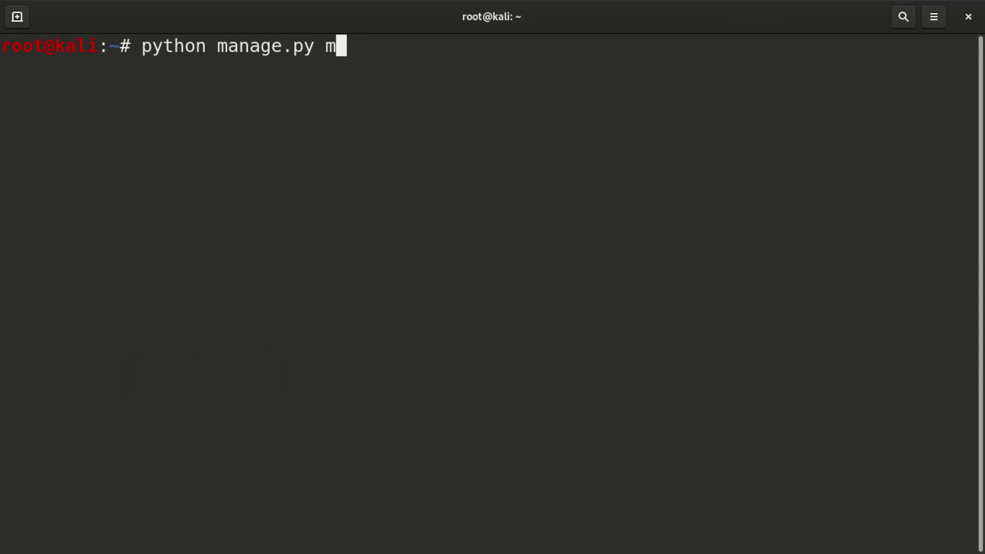
text(akemigrations)
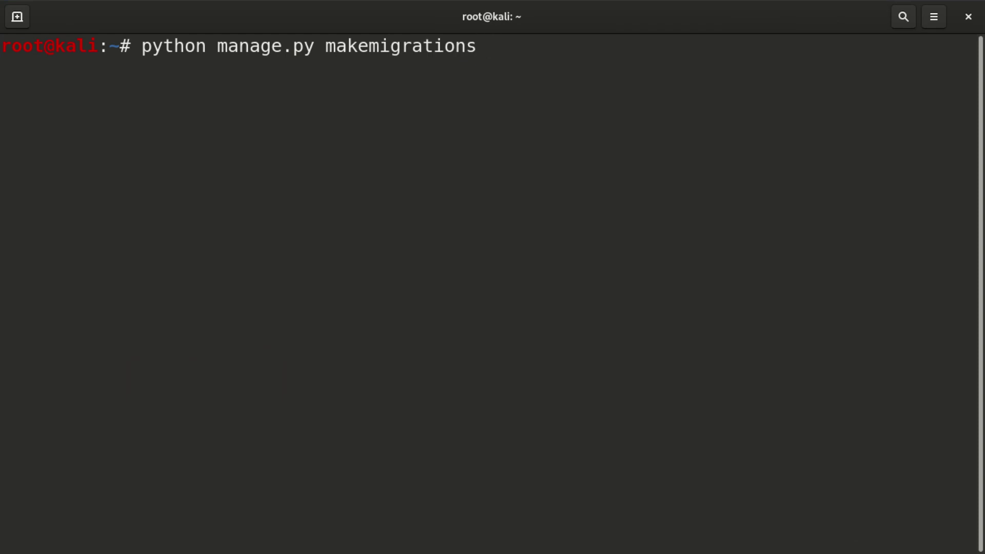
key(Return)
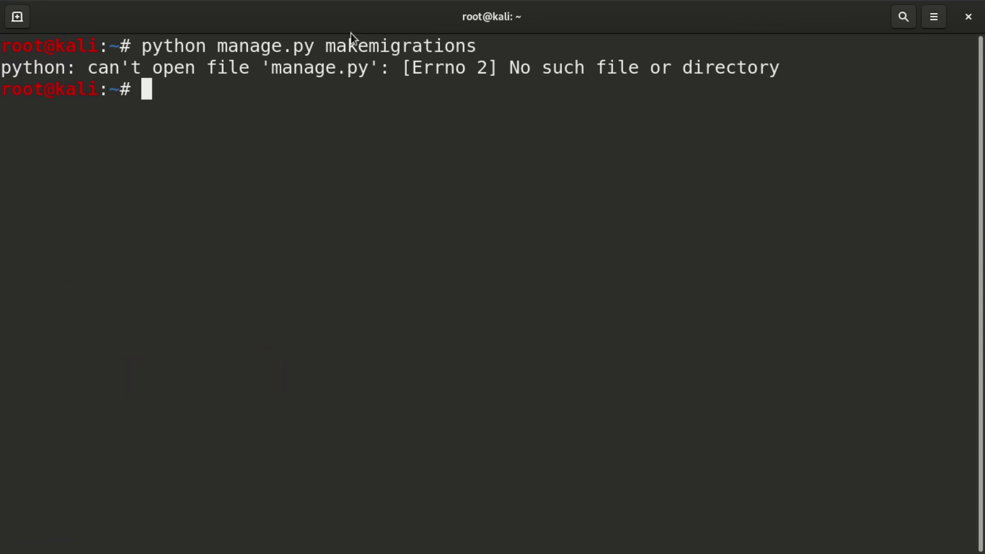
Step: Restore the terminal and browse Files to /var/www/django_app1, selecting manage.py
drag(344, 25, 439, 191)
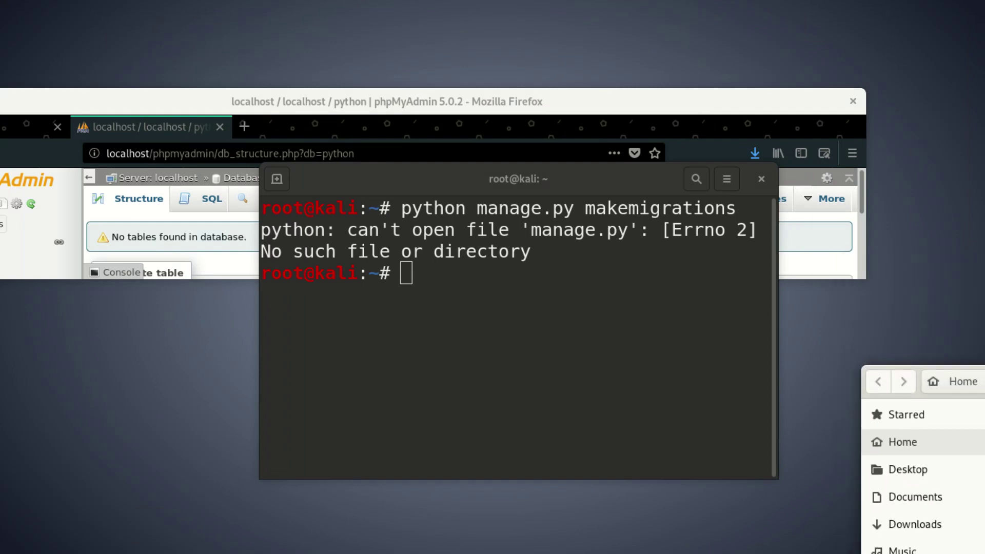
mouse_move(884, 377)
mouse_down()
mouse_move(274, 119)
mouse_move(278, 53)
mouse_up()
click(241, 353)
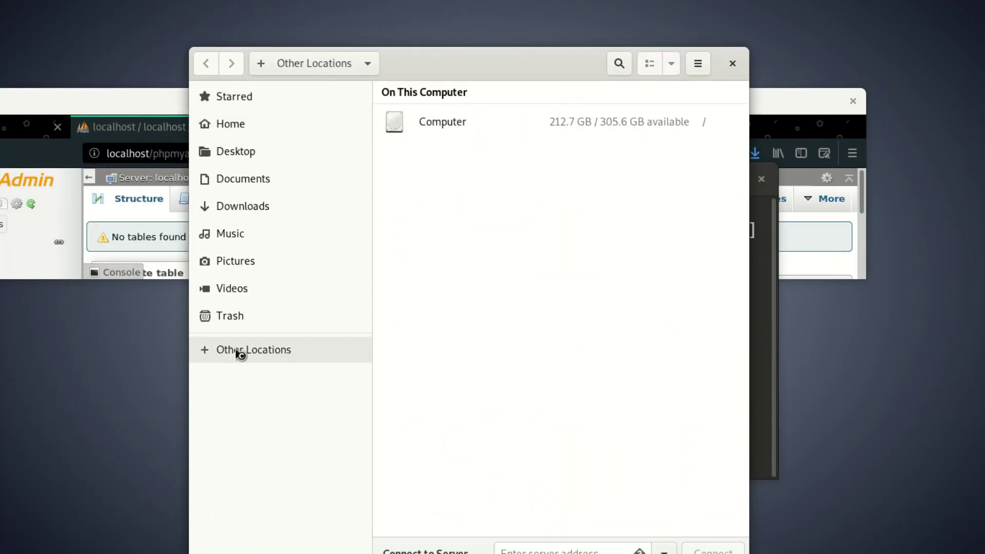
double_click(442, 122)
scroll(504, 489, down, 5)
scroll(504, 490, down, 1)
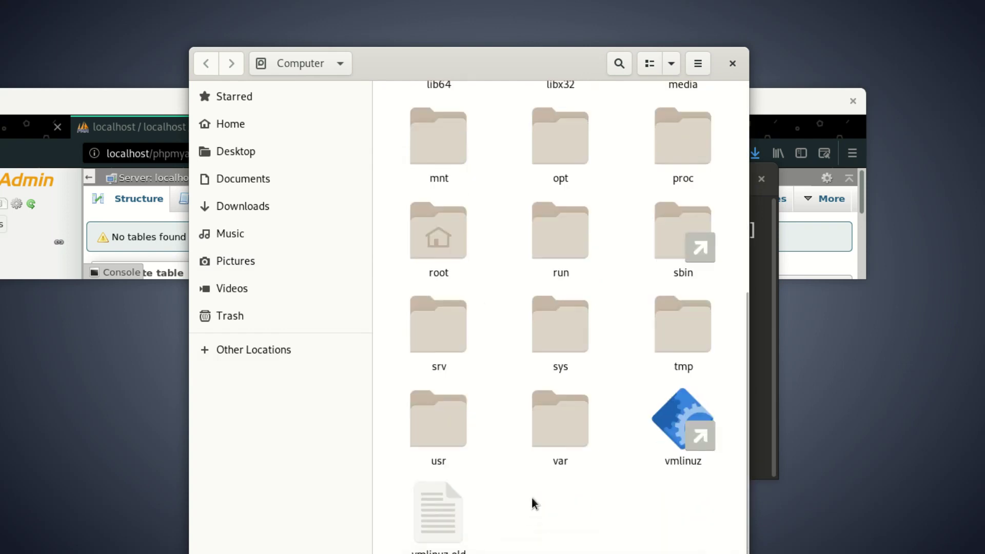
double_click(560, 449)
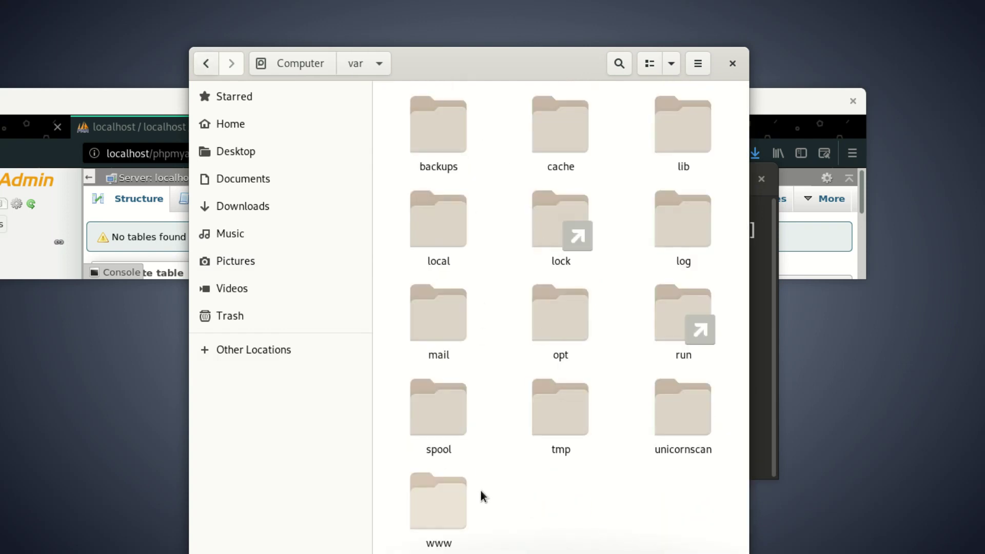
double_click(438, 500)
double_click(460, 123)
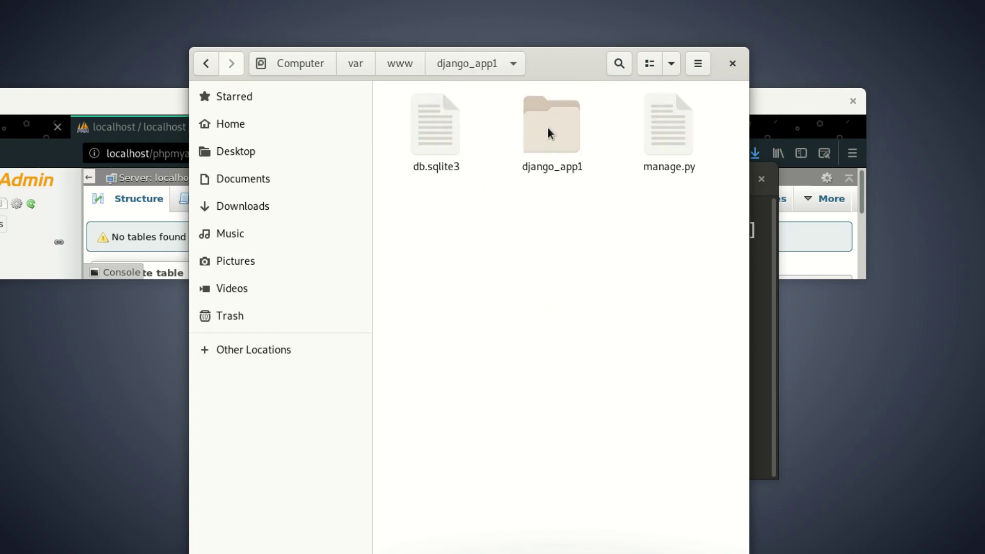
click(546, 127)
click(664, 137)
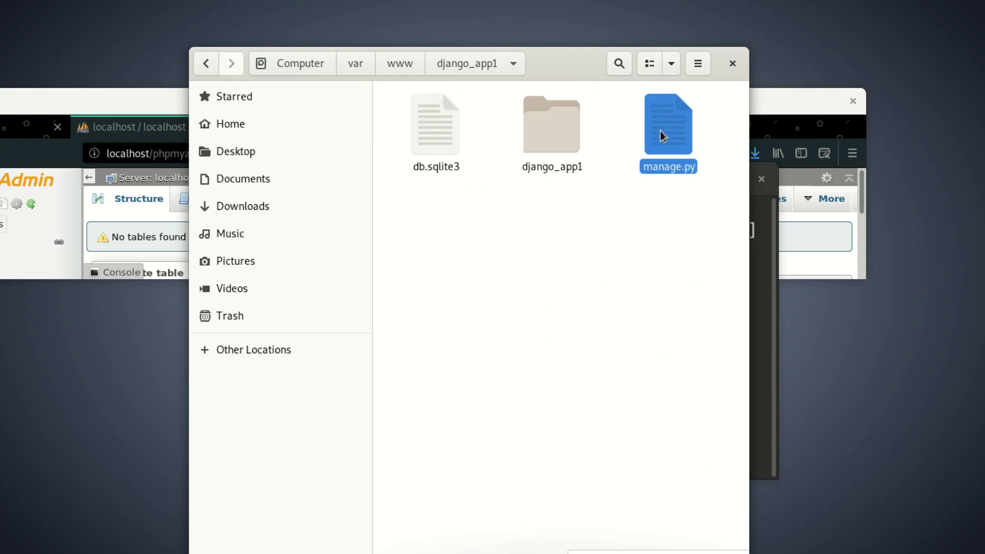
Step: Place Files on the right and the terminal on the left, then dismiss manage.py's menu
drag(567, 58, 694, 126)
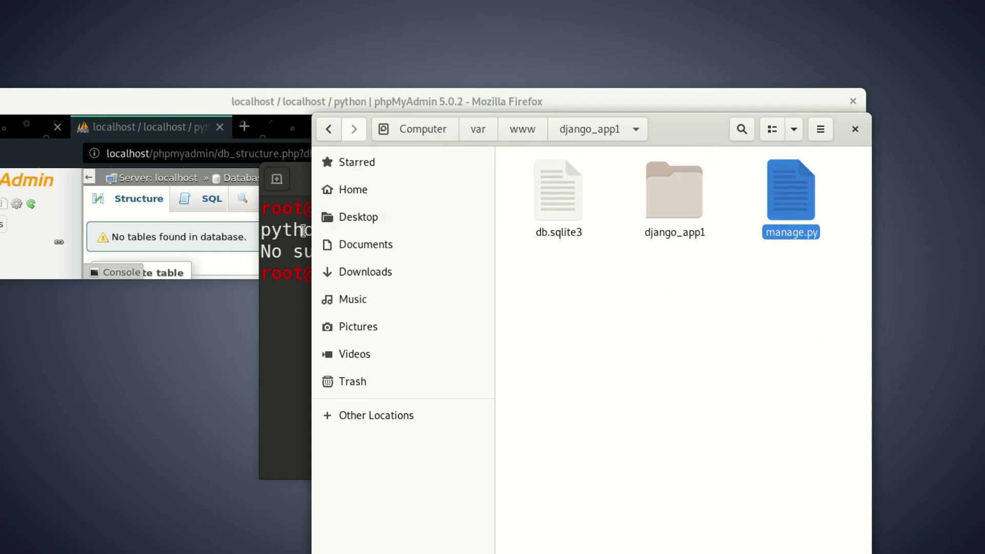
key(alt+Tab)
drag(385, 171, 173, 156)
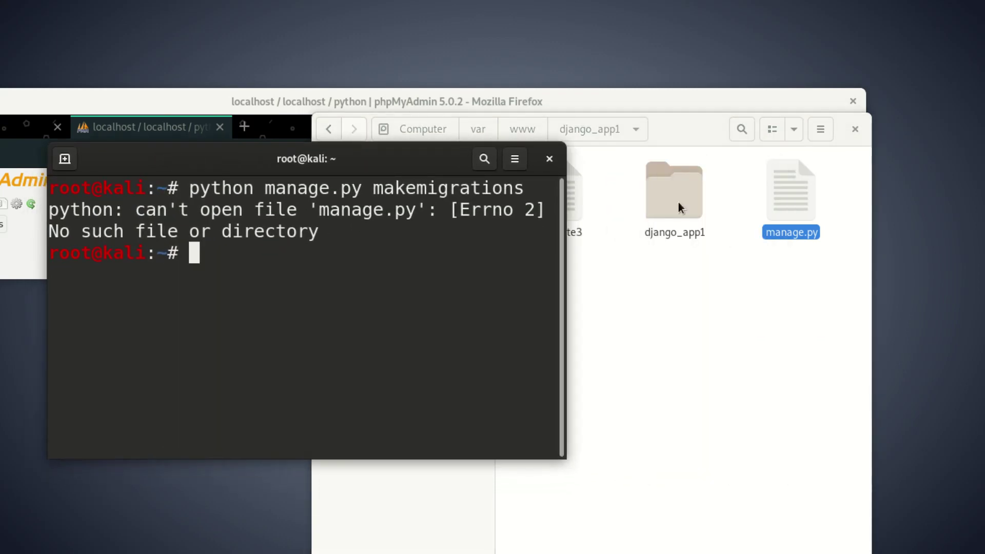
right_click(798, 165)
click(785, 165)
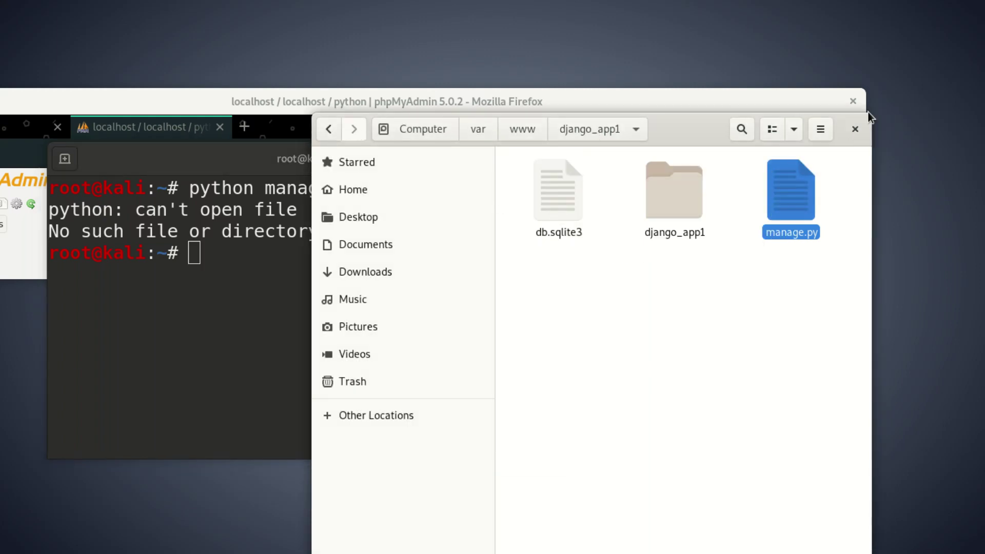
Step: Close Files and the terminal, then open and close a fresh terminal
click(858, 131)
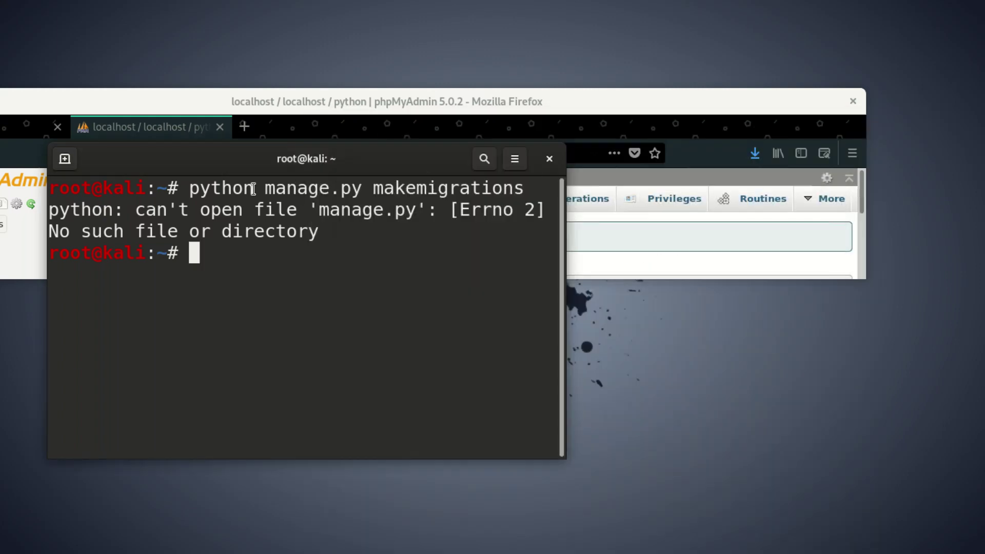
click(548, 158)
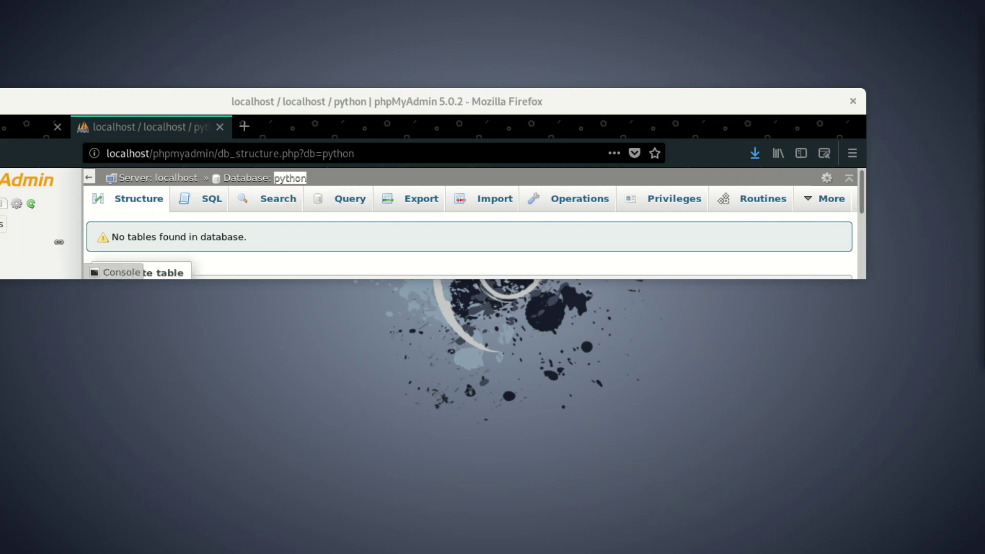
key(ctrl+alt+t)
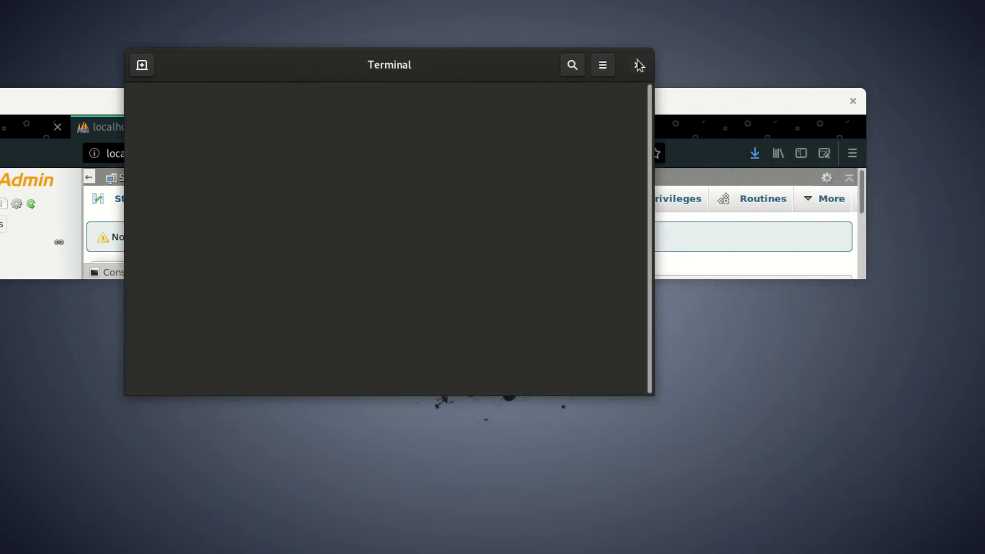
click(637, 65)
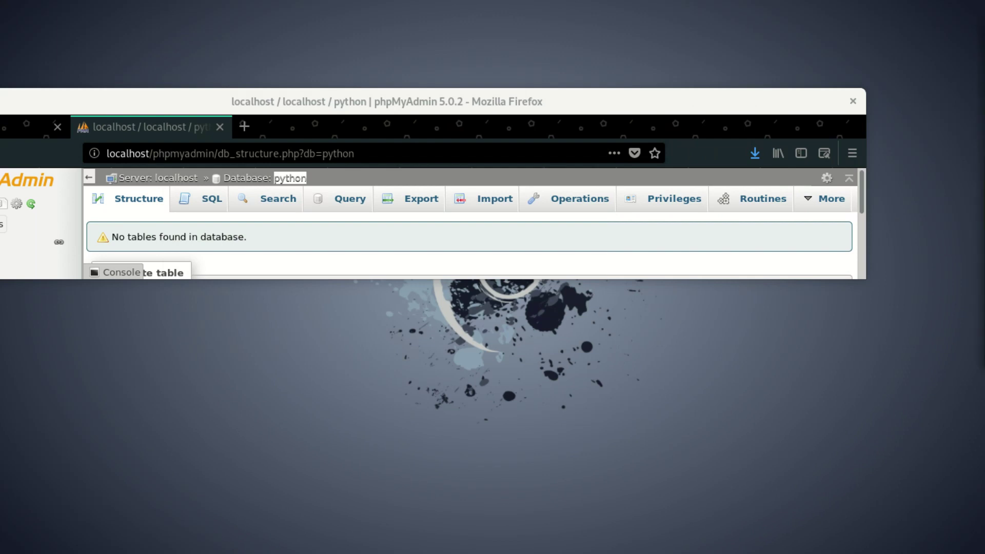
Step: Open a new terminal, change to /var and list its contents
key(ctrl+alt+t)
drag(850, 238, 387, 121)
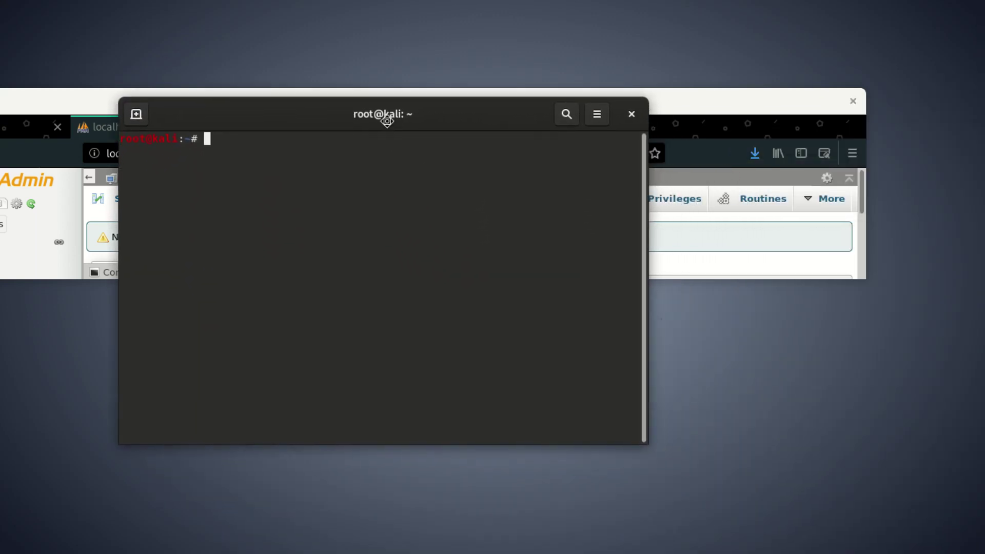
text(cd )
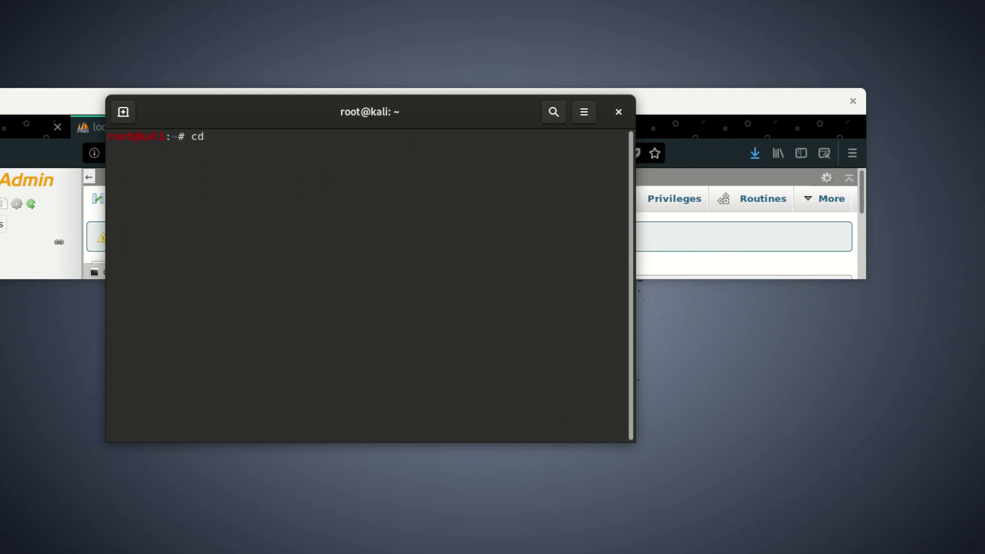
text(/var)
key(Return)
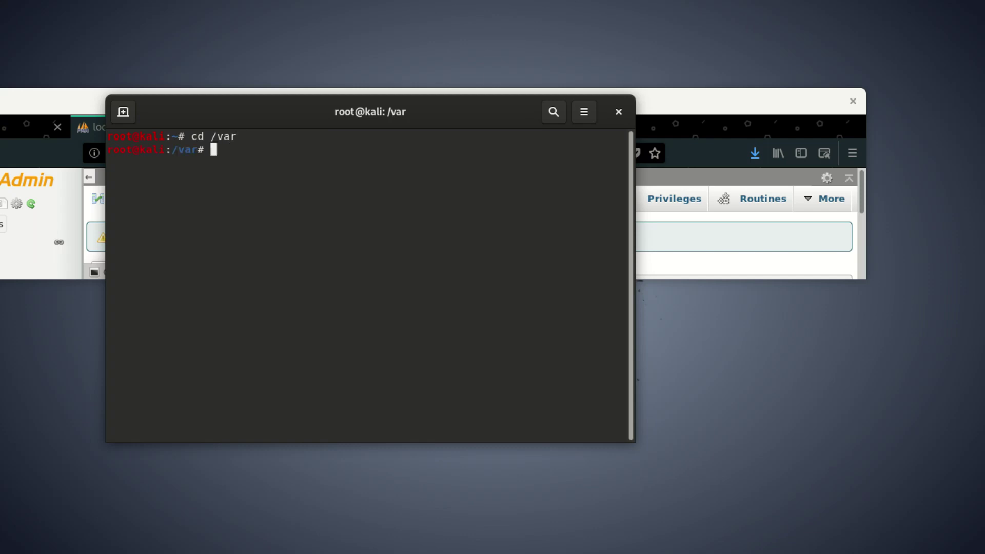
text(ls)
key(Return)
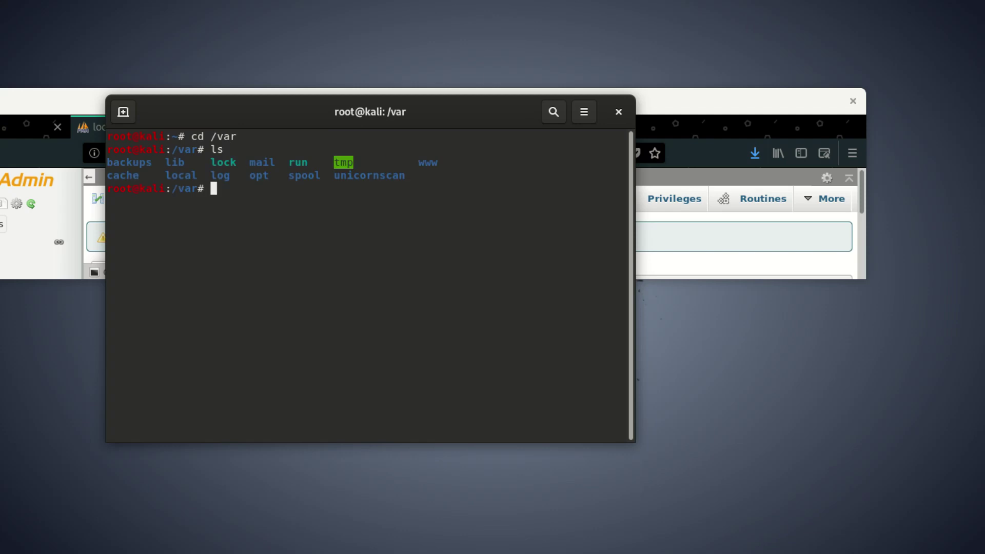
text(f)
Step: Enter /var/www and then /var/www/html, listing each folder's contents
key(BackSpace)
text(cd)
text(www)
key(Return)
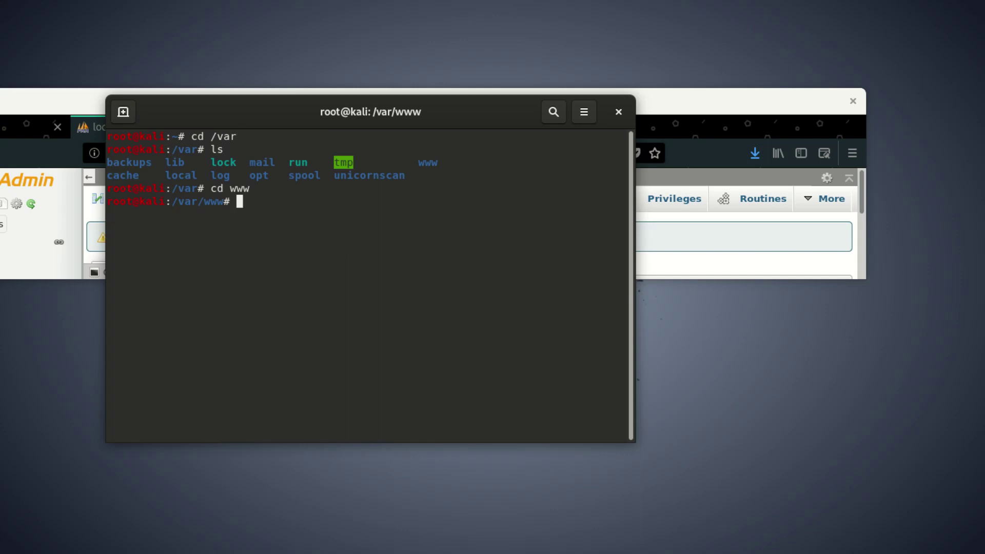
text(ls)
key(Return)
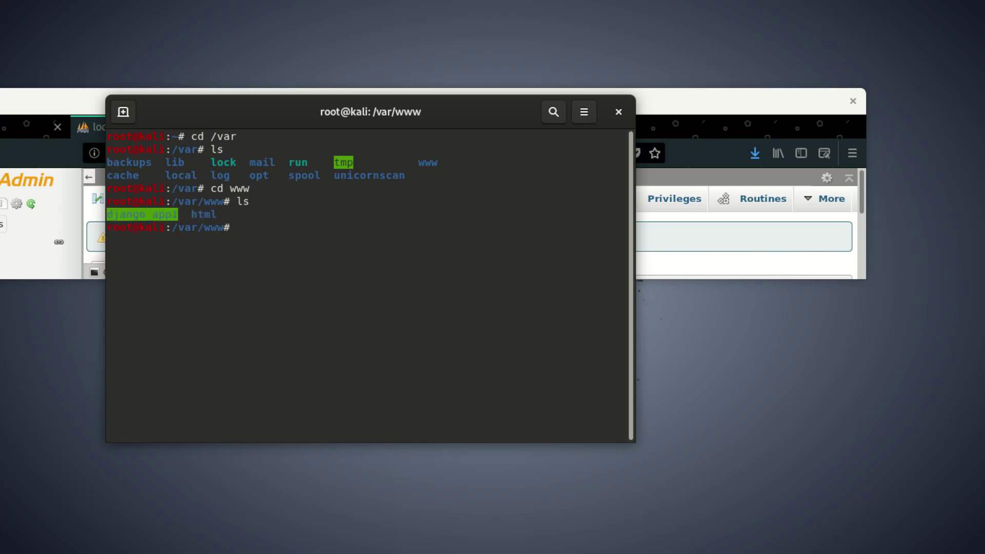
text(cd )
text(/)
key(BackSpace)
text(html)
key(Return)
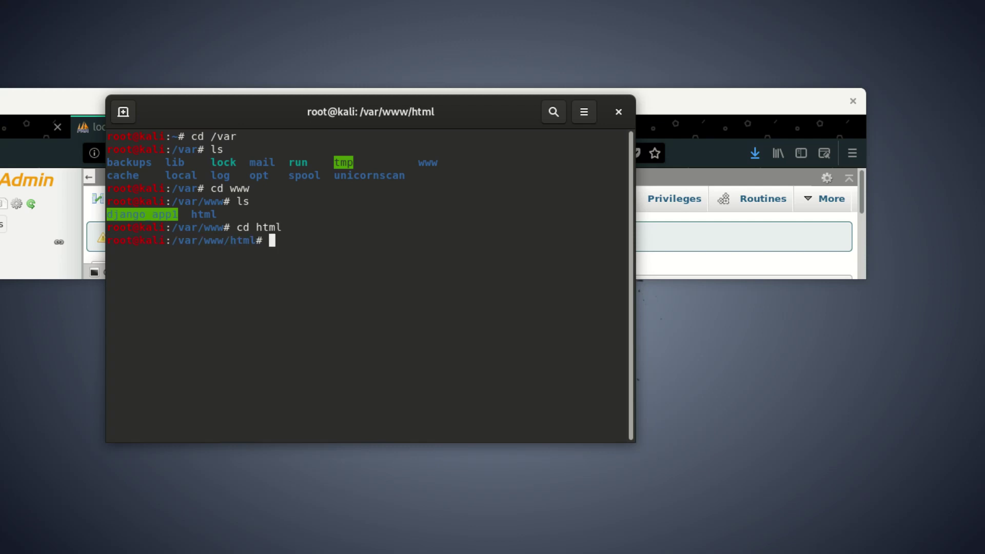
text(ls)
key(Return)
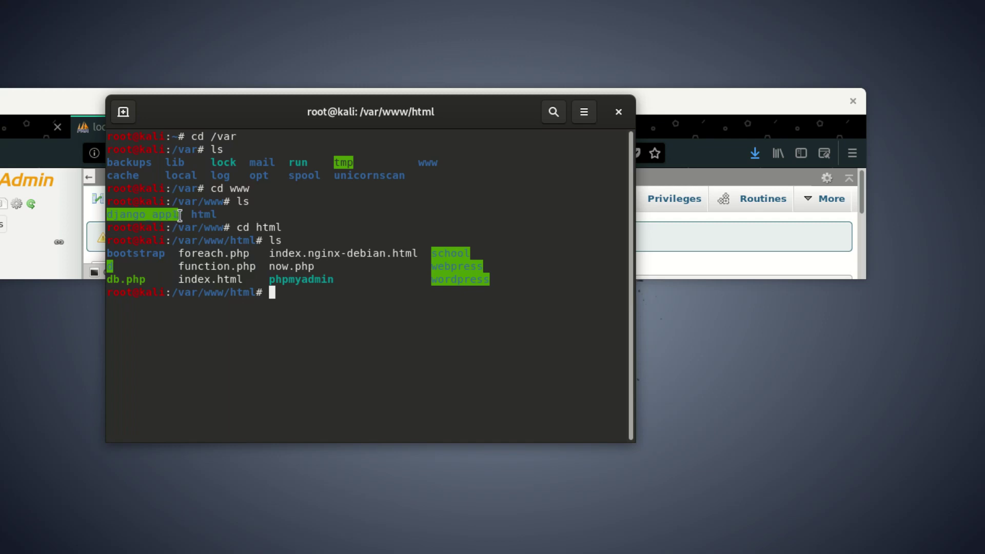
Step: Copy the django_app1 name and try 'cd django_app1' from html, which fails
drag(179, 215, 94, 216)
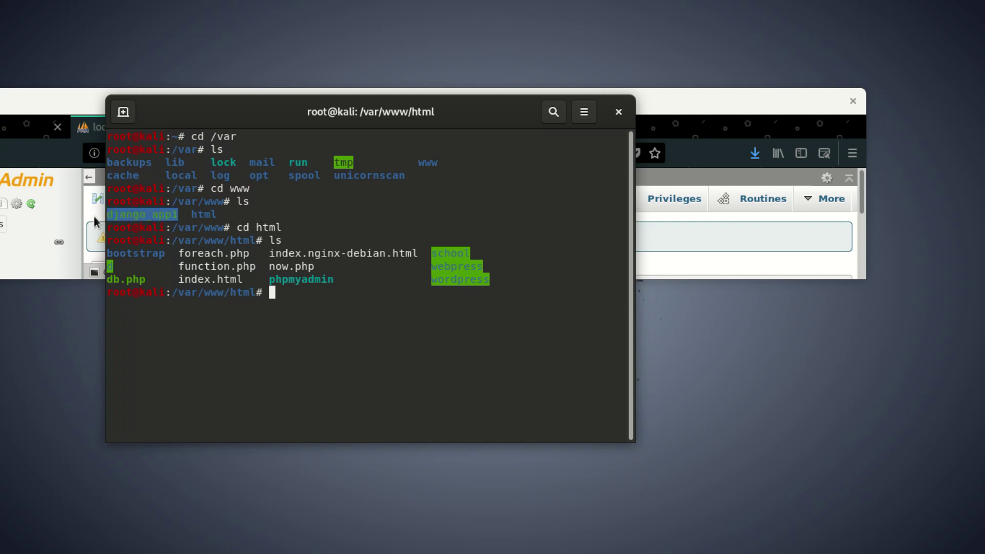
right_click(127, 215)
click(192, 232)
click(310, 290)
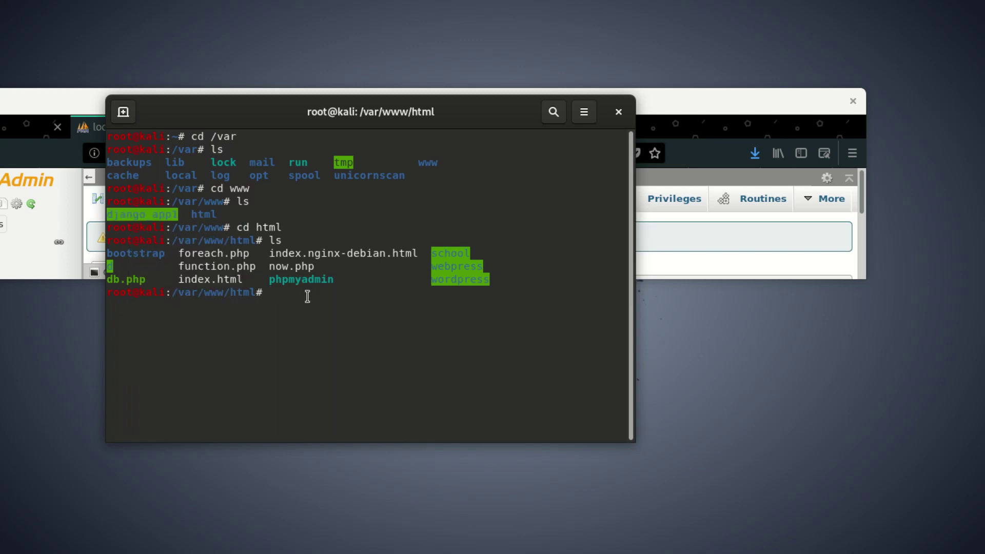
text(cd)
right_click(367, 307)
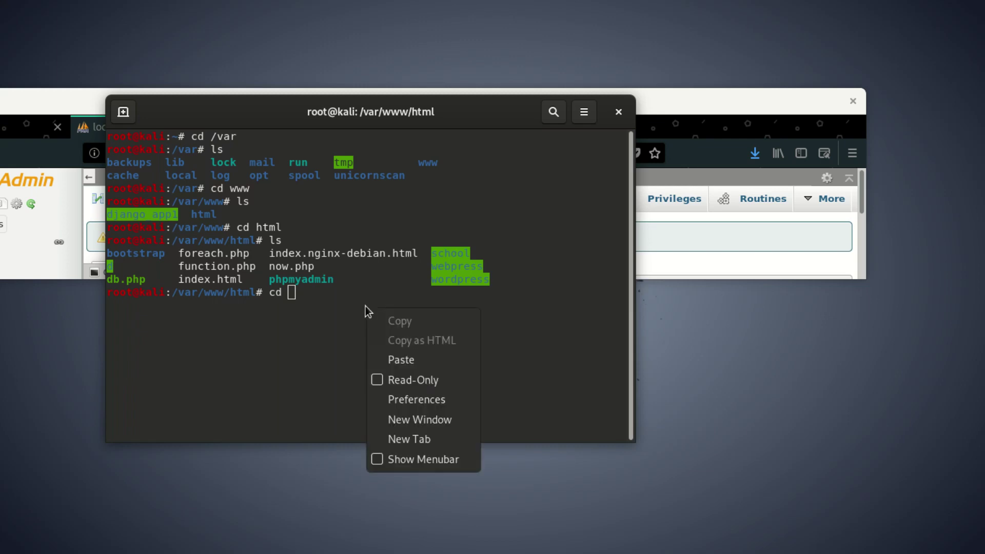
click(399, 359)
key(Return)
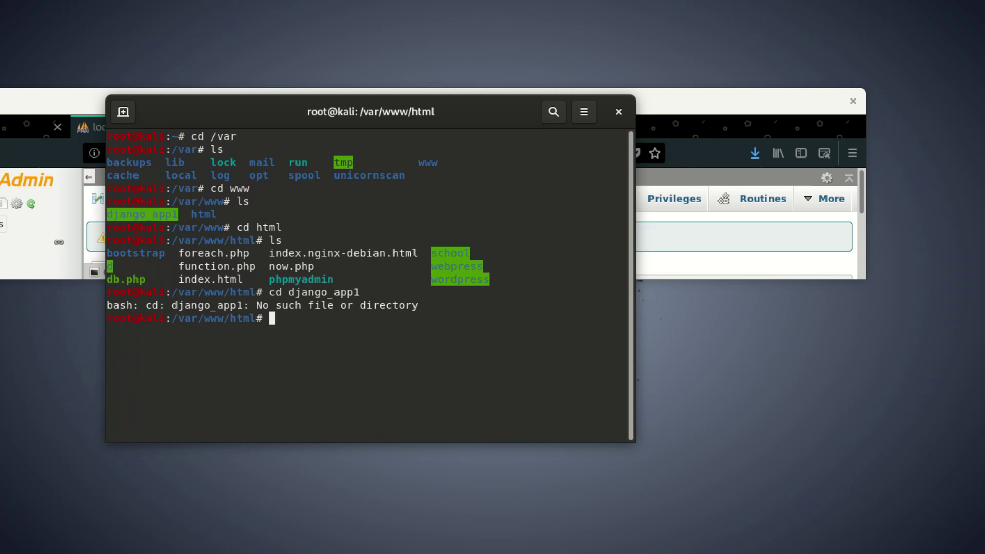
text(cd)
Step: Return home, try 'cd var/www' and 'cd var' unsuccessfully, then 'cd /var'
key(Return)
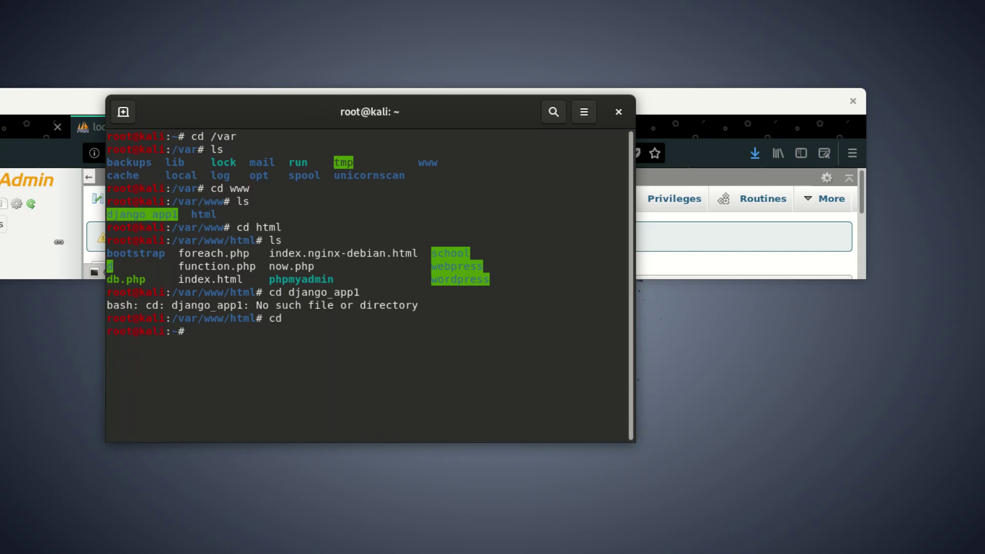
text(c)
text(d v)
text(r)
key(BackSpace)
text(ar/ww)
text(w)
key(Return)
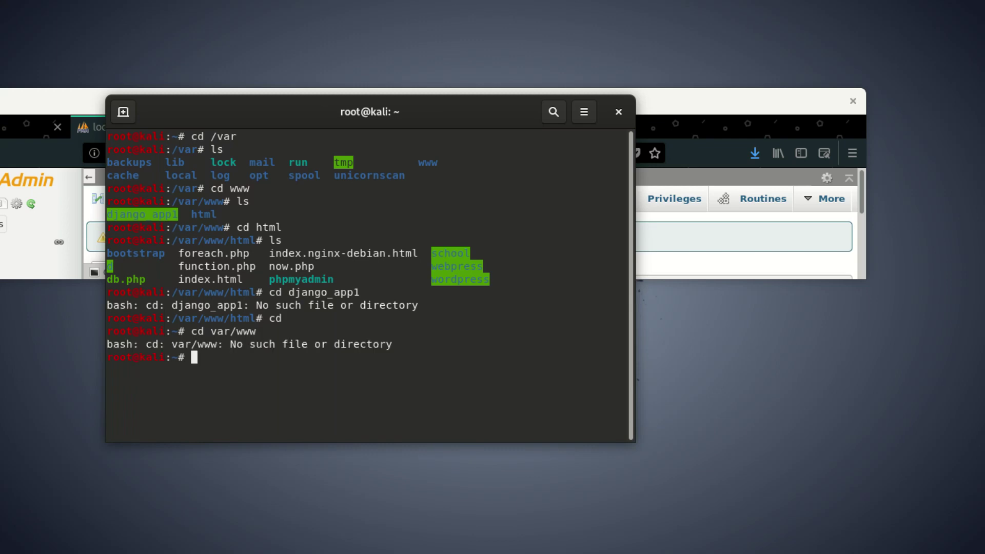
text(cd)
text( var)
key(Return)
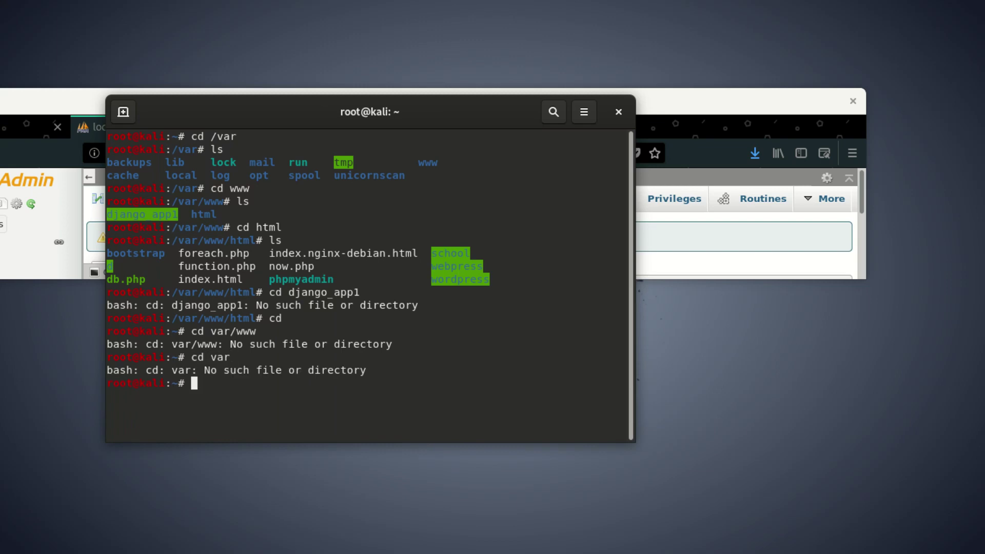
text(cd /var)
key(Return)
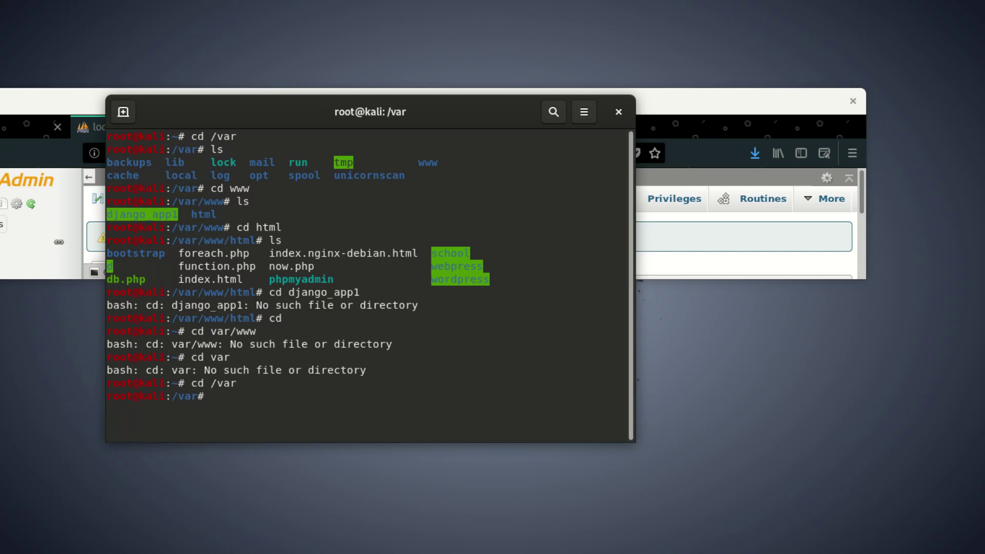
text(cd www)
Step: Enter /var/www and list its contents
key(Return)
text(c)
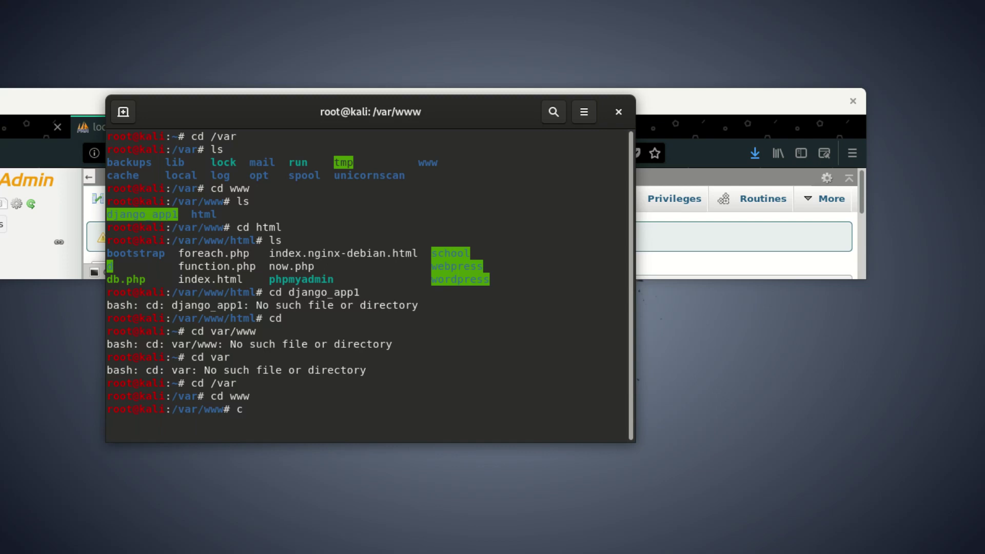
key(BackSpace)
text(ls)
key(Return)
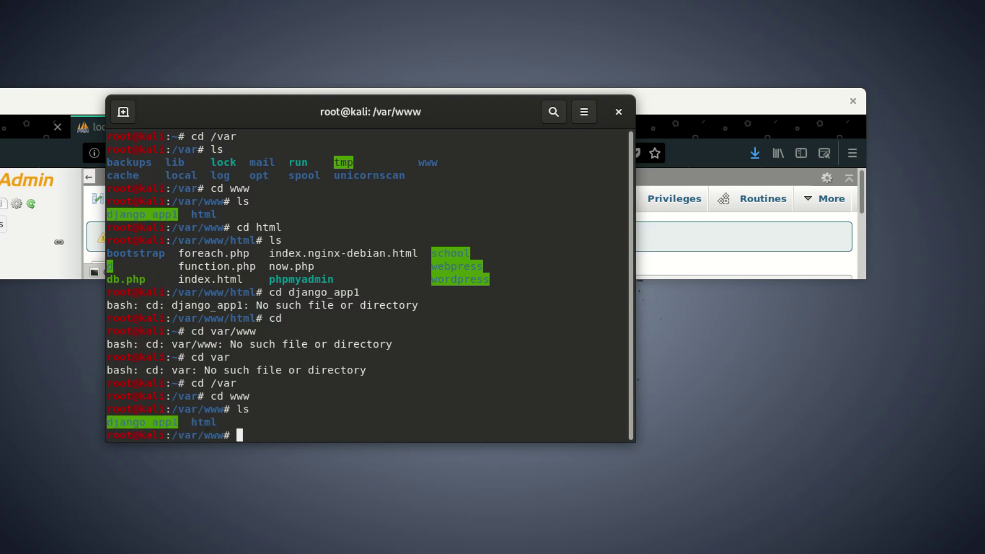
text(cd)
Step: Copy-paste django_app1 into a cd command, enter it, and list db.sqlite3, django_app1, manage.py
double_click(134, 419)
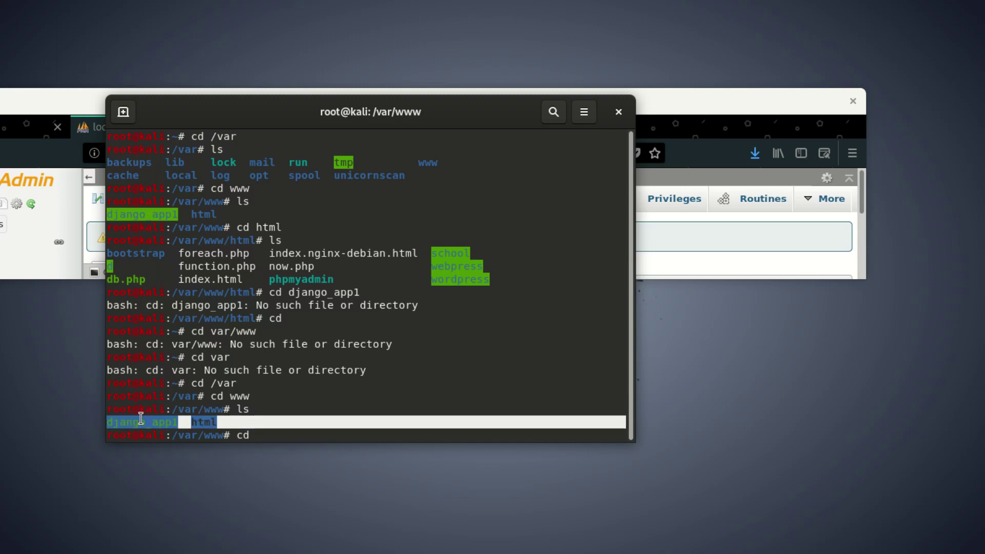
click(134, 418)
drag(177, 422, 95, 422)
right_click(120, 422)
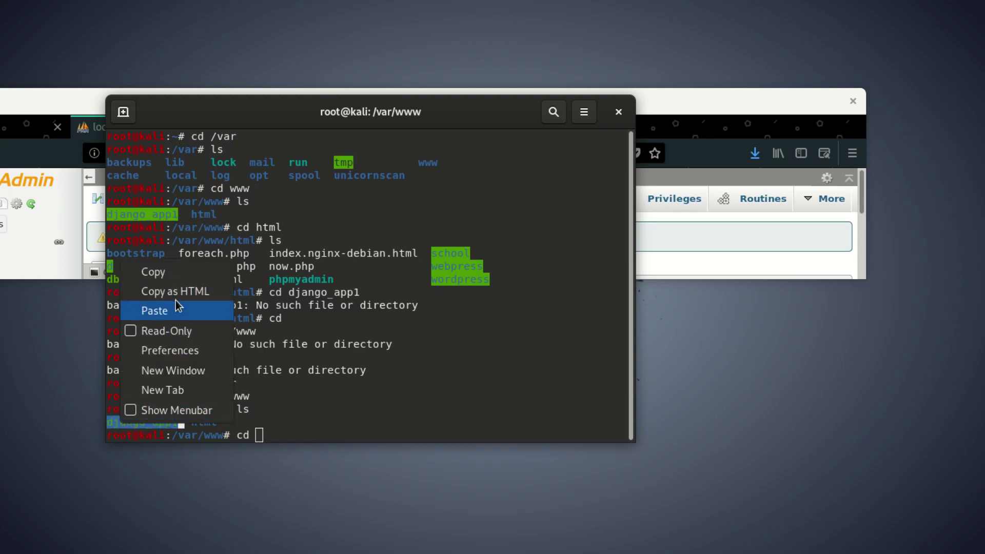
click(153, 272)
right_click(279, 391)
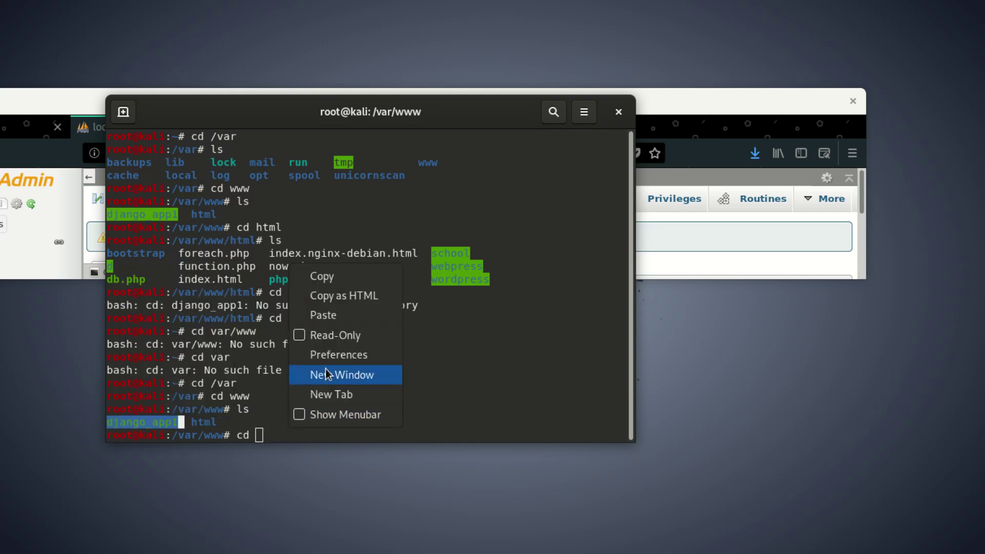
click(336, 315)
key(BackSpace)
key(Return)
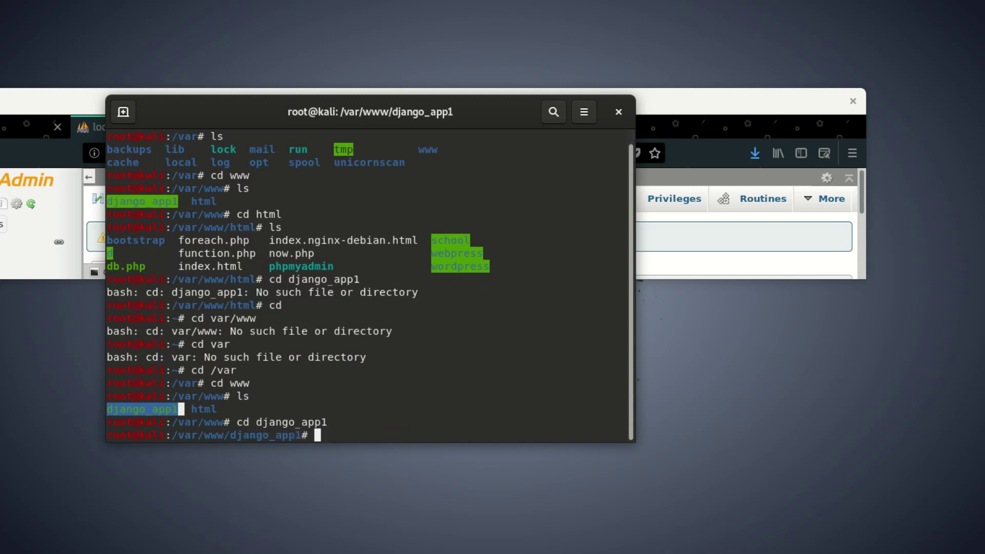
text(ls)
key(Return)
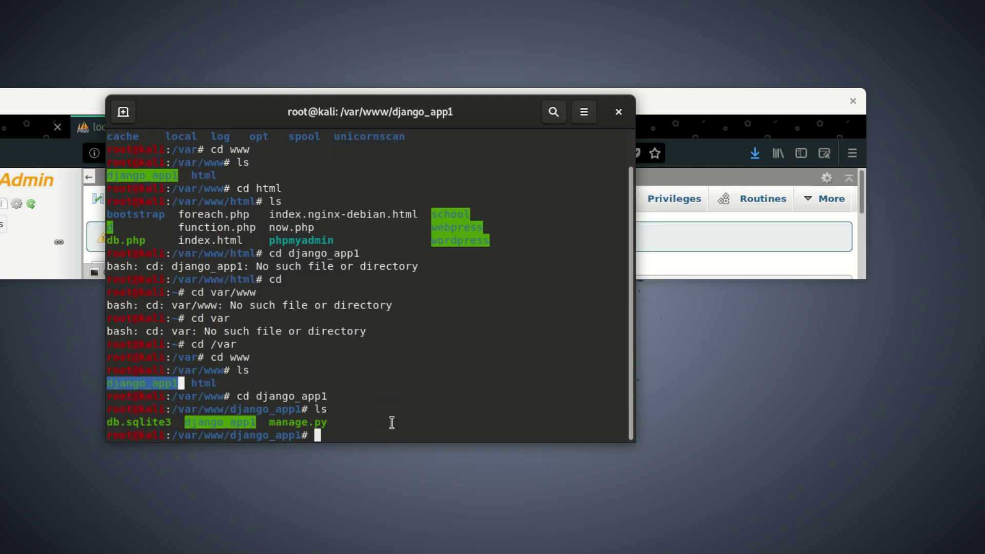
text(python)
text( man)
text(age.)
text(py )
text(ma)
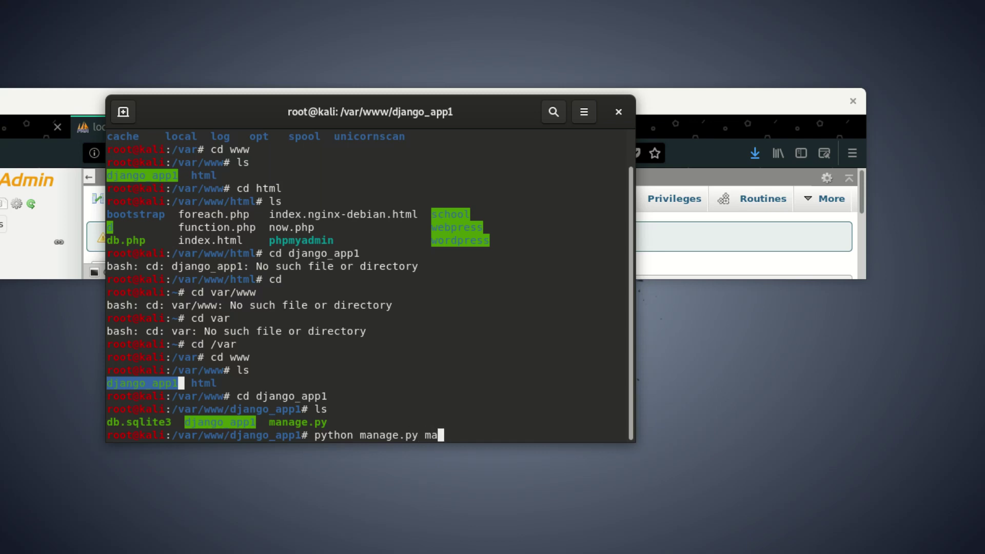
text(ke)
text(migratr)
text(ions)
Step: Run 'python manage.py makemigrations' (SyntaxError at line 17), then try 'clean' (not found)
key(Return)
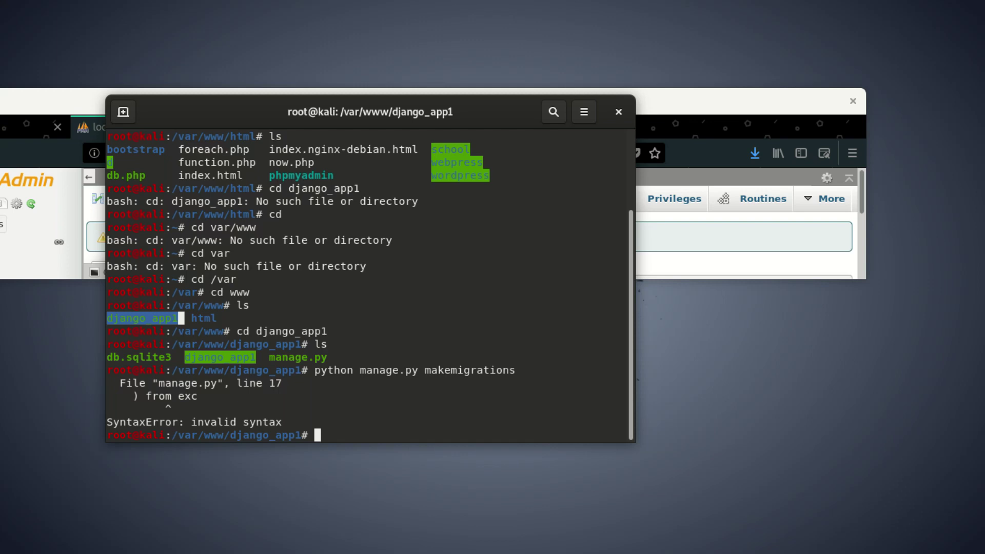
text(clean)
key(Return)
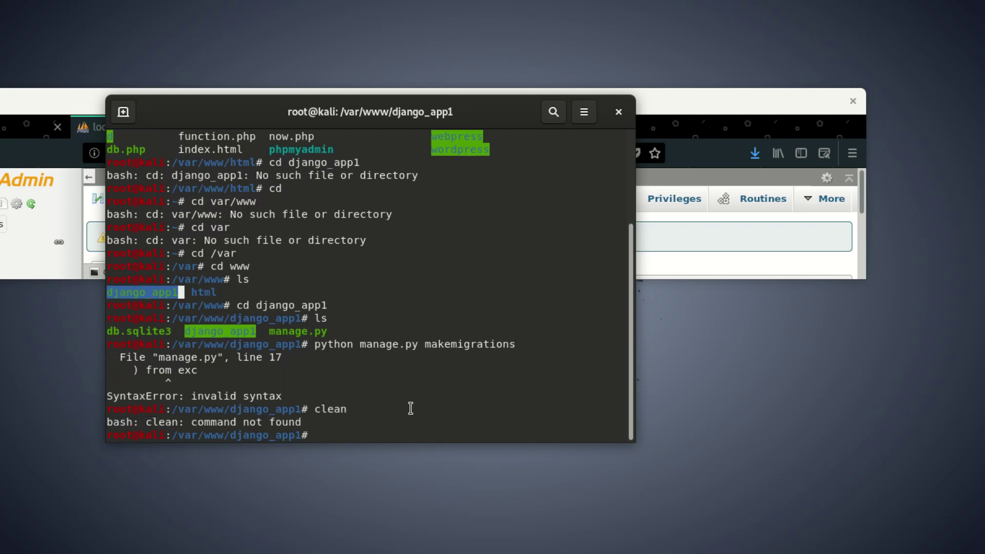
Step: Close the terminal, browse Files to /var/www/django_app1 and open a terminal there
click(616, 112)
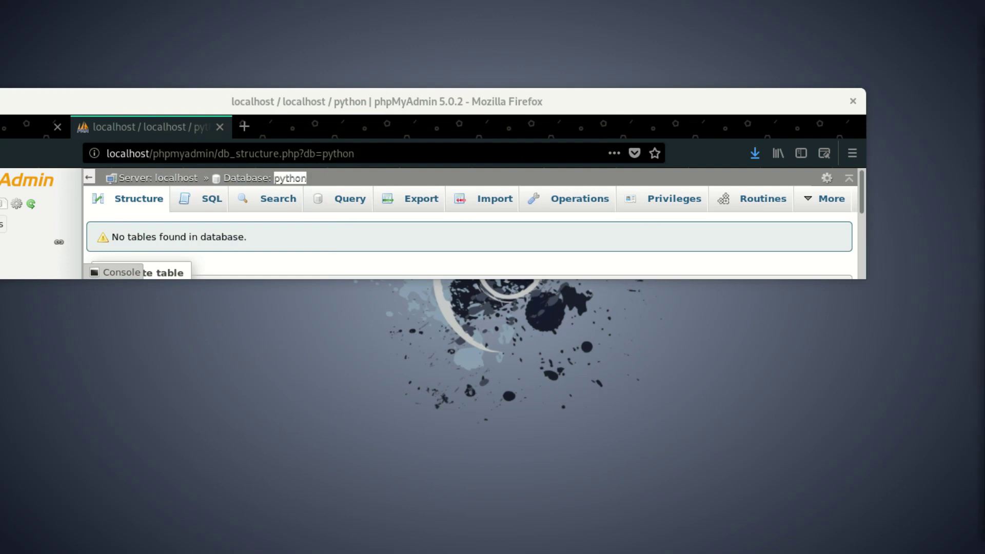
mouse_move(868, 345)
mouse_down()
mouse_move(323, 74)
mouse_move(349, 33)
mouse_up()
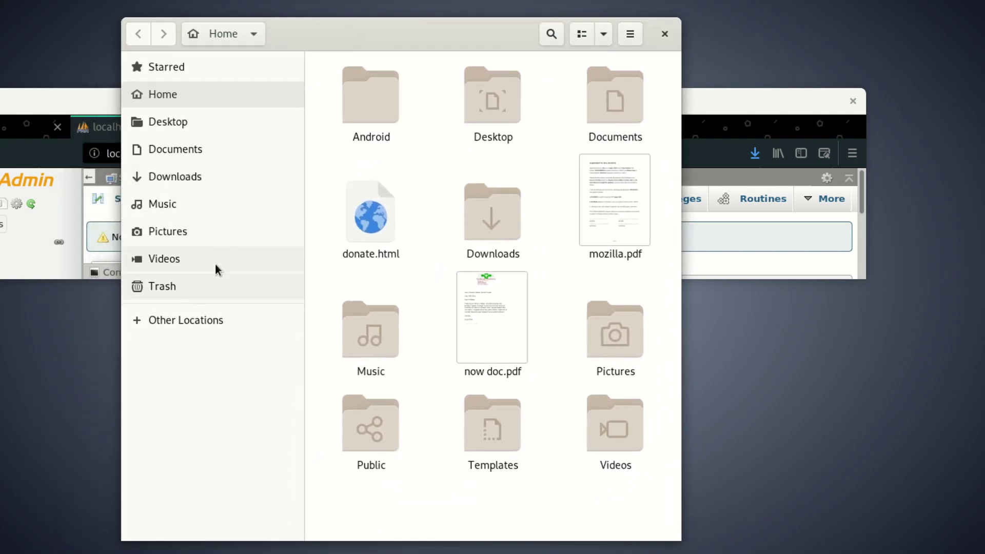
click(186, 320)
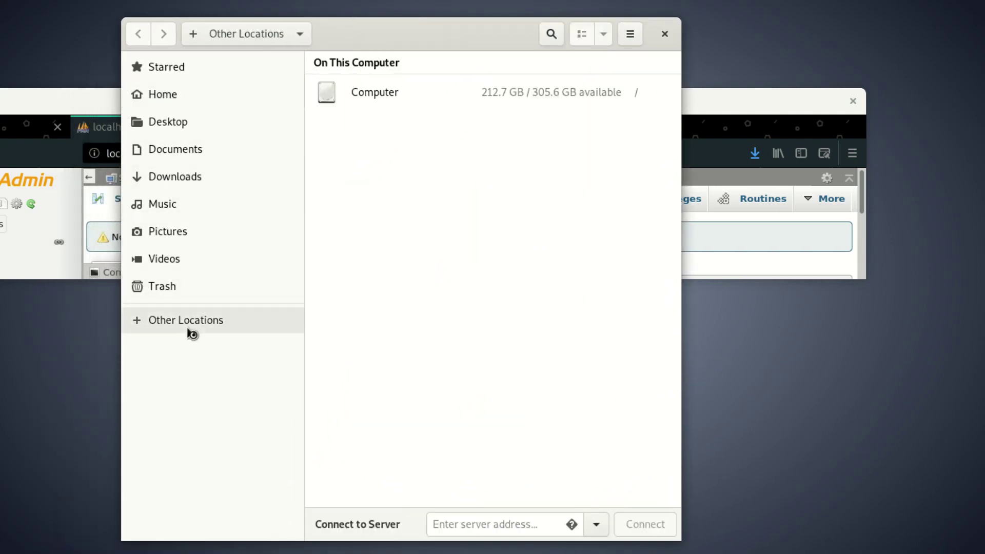
click(397, 94)
scroll(427, 216, down, 5)
double_click(504, 385)
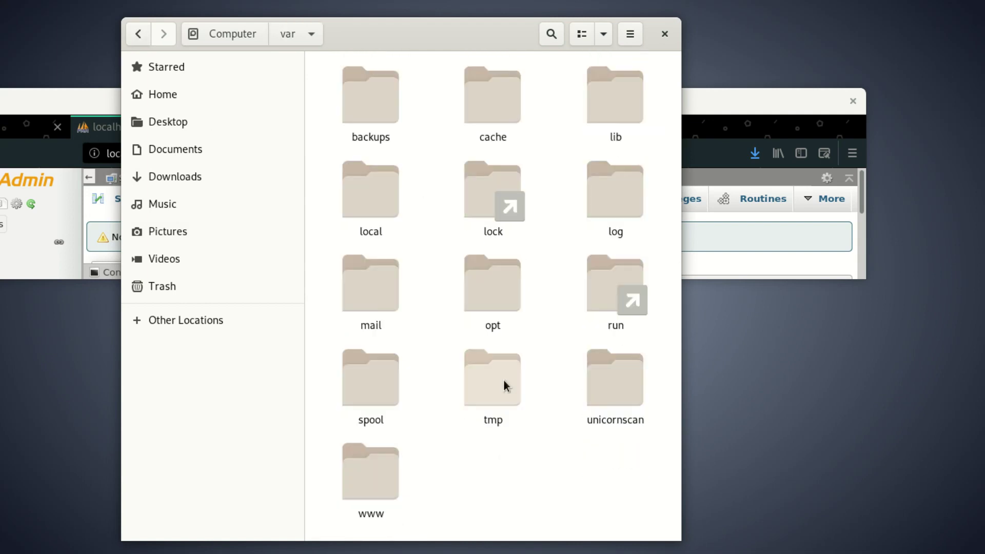
double_click(367, 459)
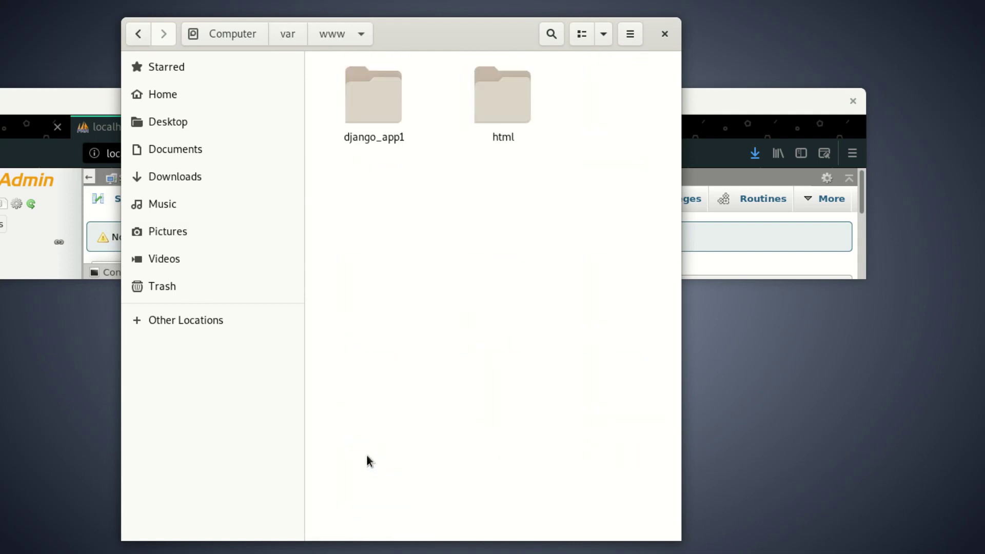
double_click(363, 94)
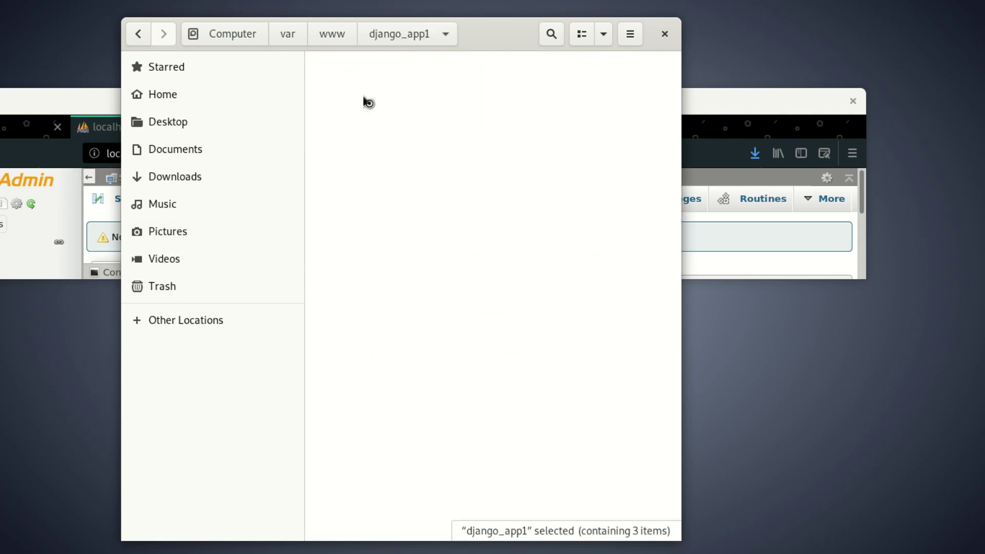
click(420, 33)
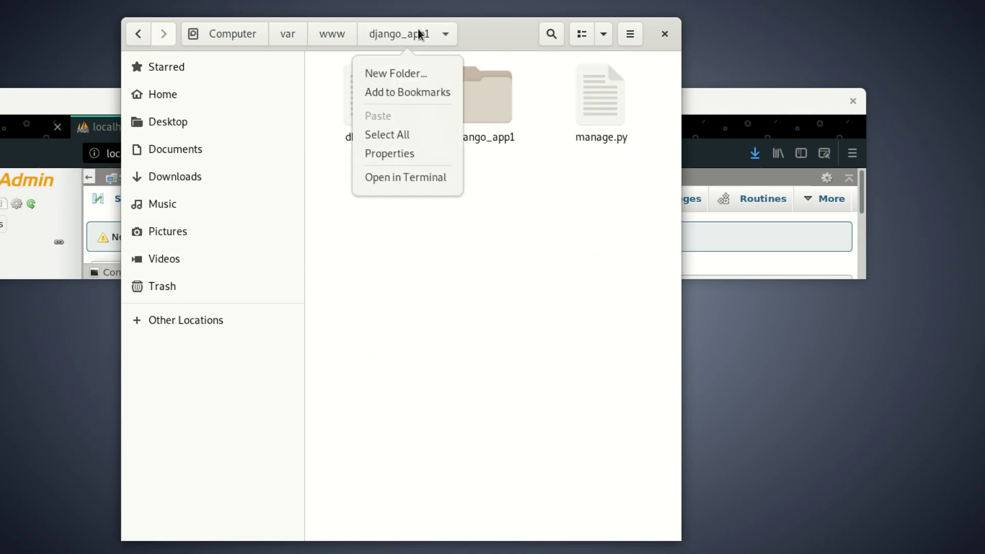
click(416, 179)
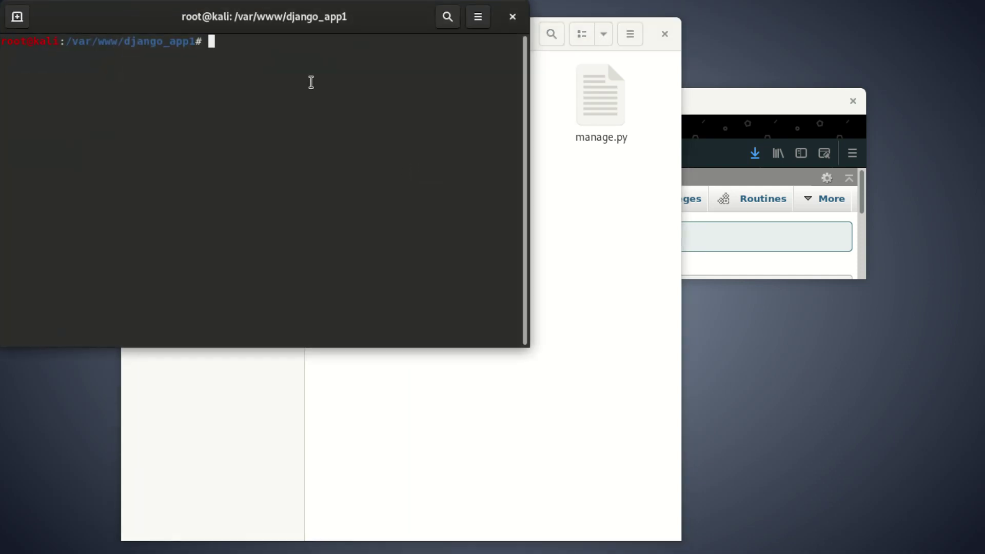
text(python)
text( manage)
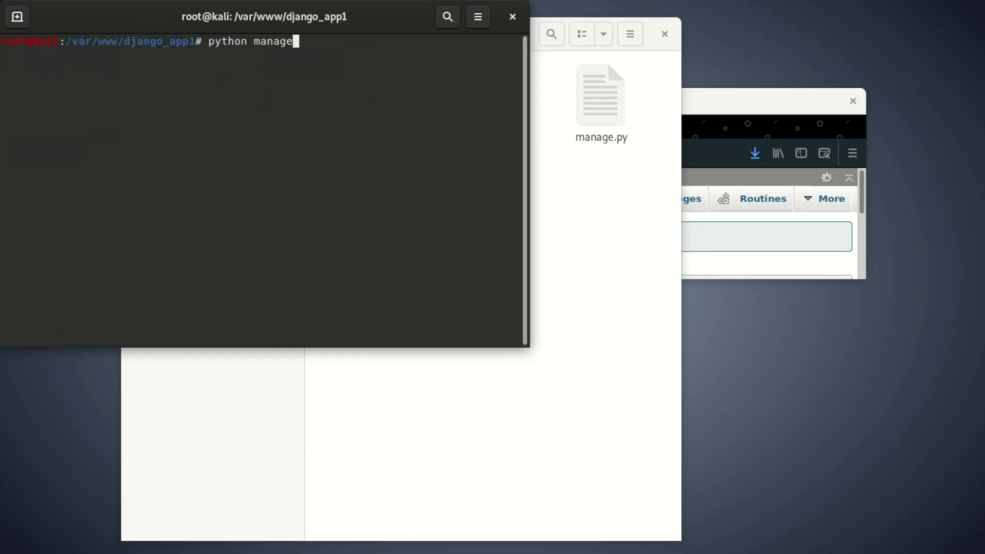
text(.py makemigrations)
Step: Rerun 'python manage.py makemigrations', then select and deselect the line 17 SyntaxError output
key(Return)
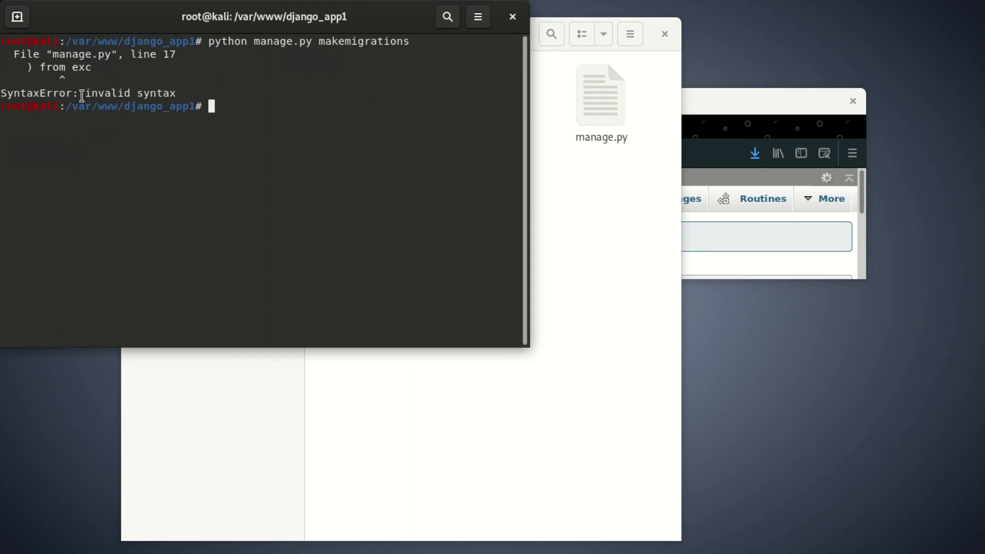
mouse_move(176, 94)
mouse_down()
mouse_move(126, 93)
mouse_move(9, 54)
mouse_up()
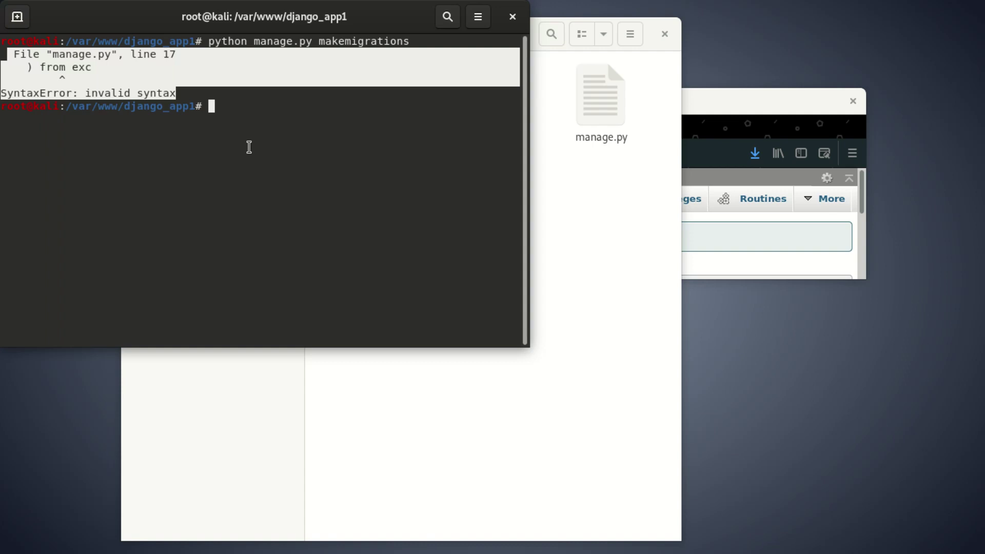
click(209, 114)
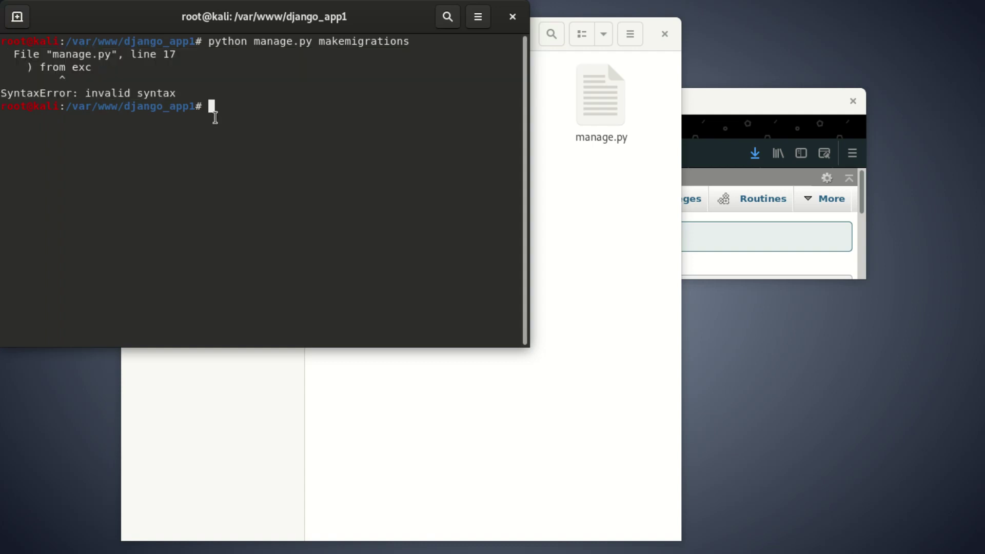
text(cd)
Step: Return home with 'cd' and rerun 'python manage.py makemigrations', getting the can't-open-file error
key(Return)
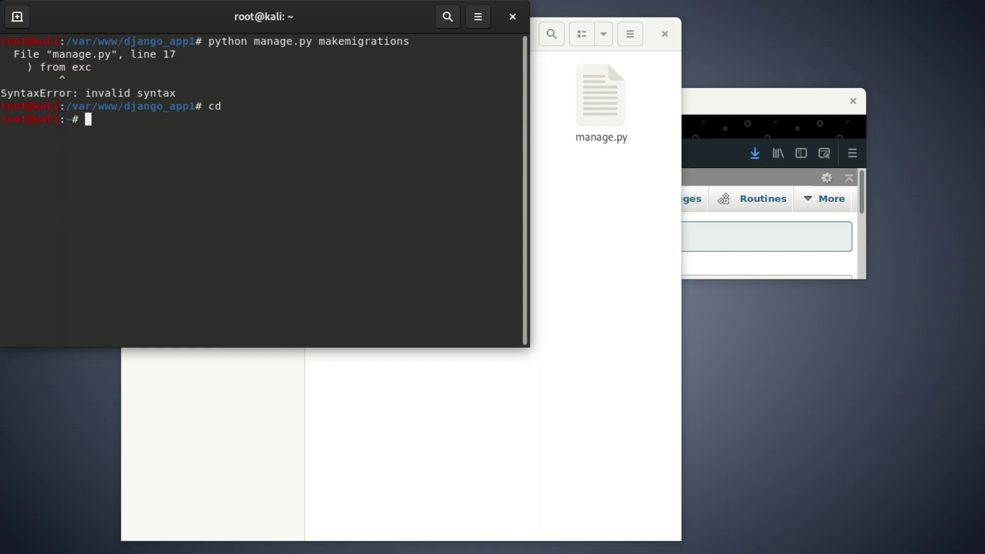
text(python)
text( manage)
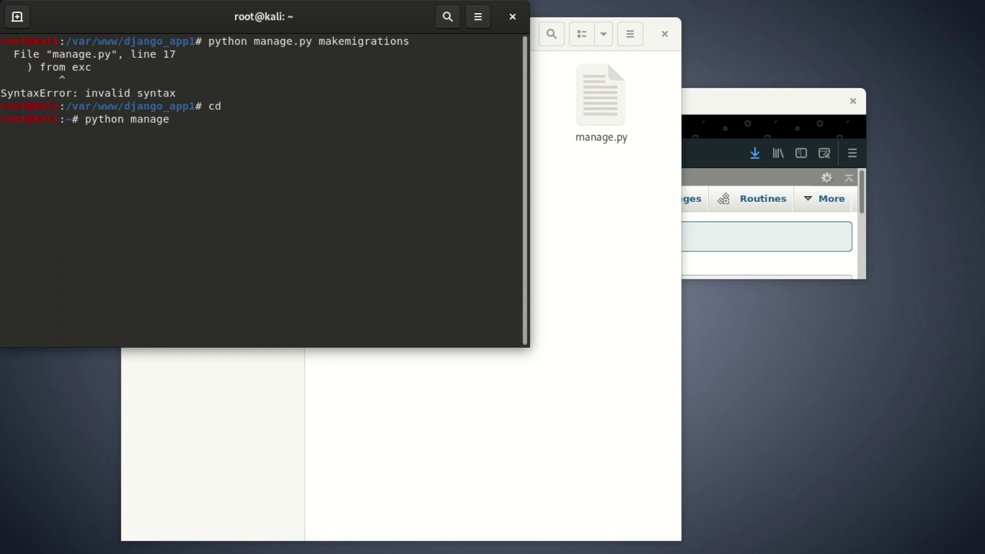
text(.py)
text( makemigration)
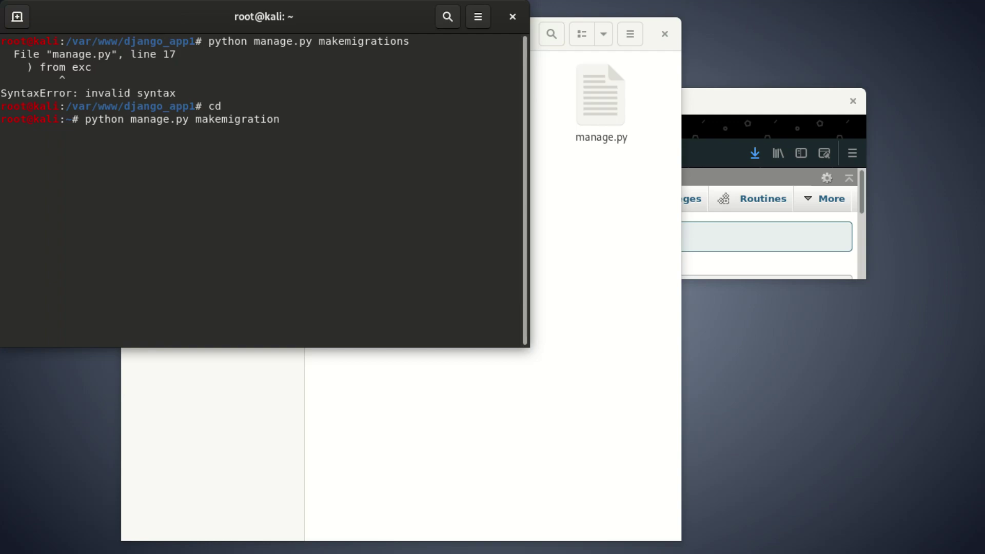
text(s)
key(Return)
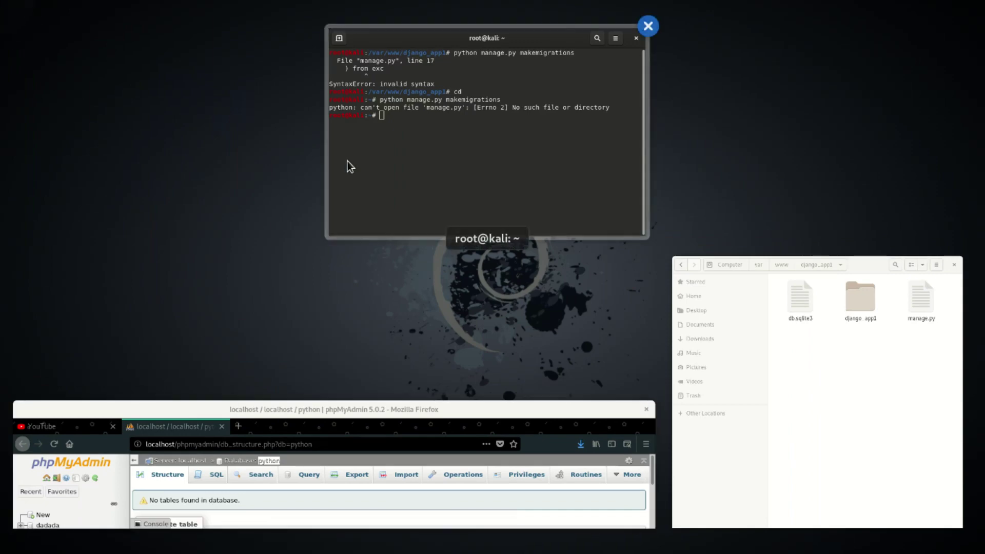
click(347, 161)
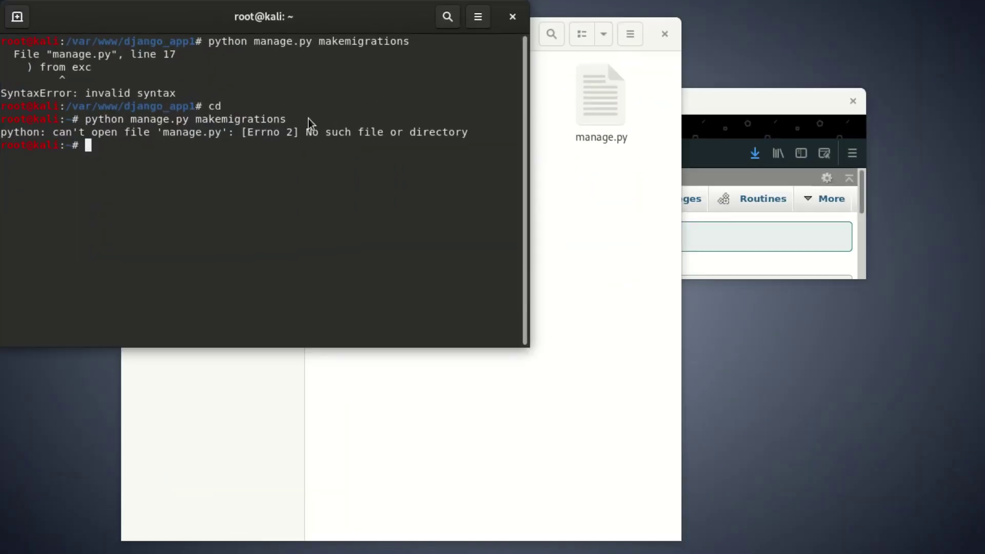